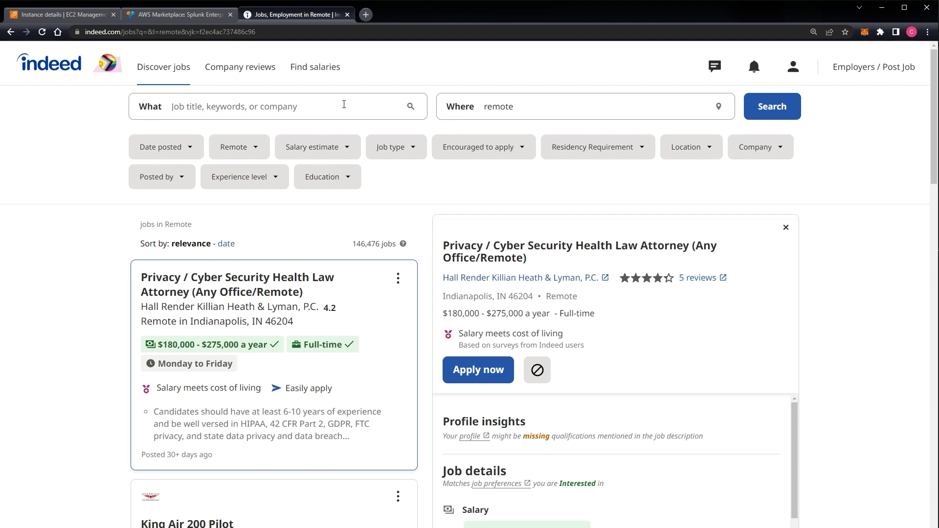
Step: Search Indeed jobs for 'splunk' and check the 2,258 remote results
click(344, 104)
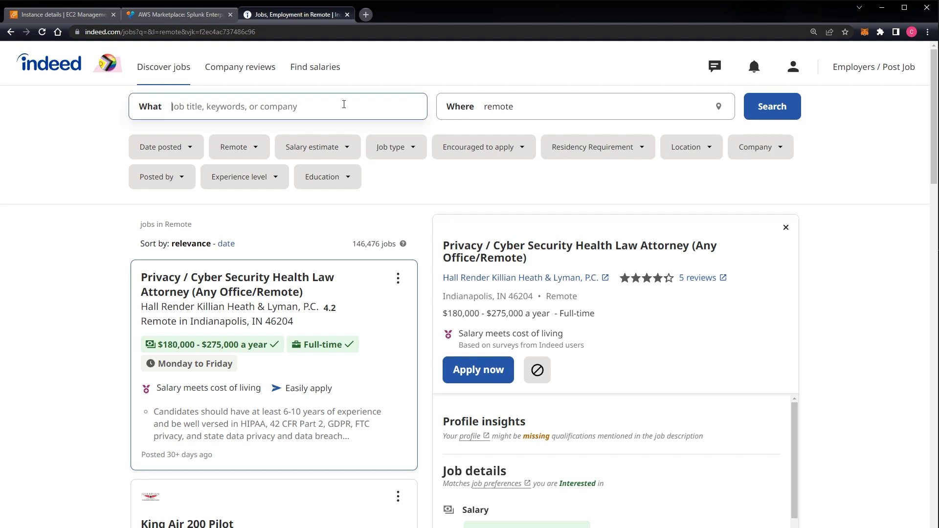
text(splunk)
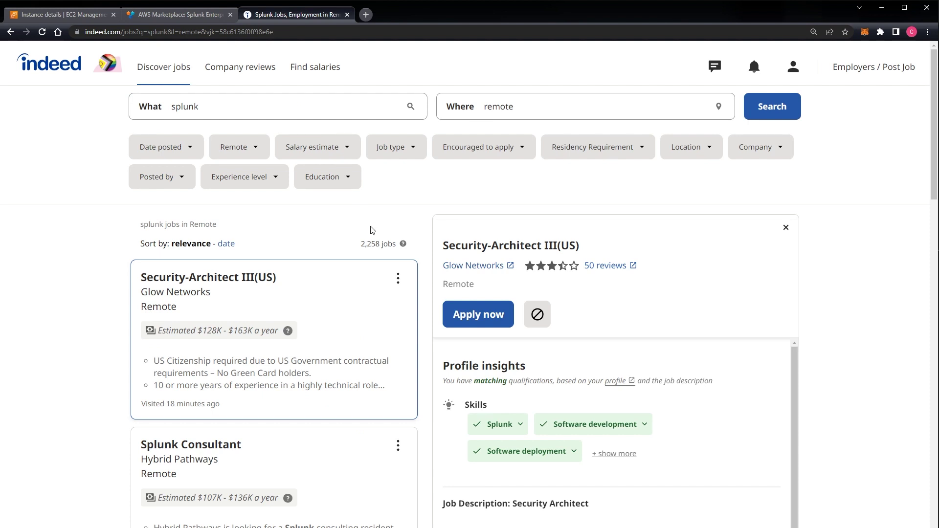
drag(360, 244, 394, 245)
key(alt+Left)
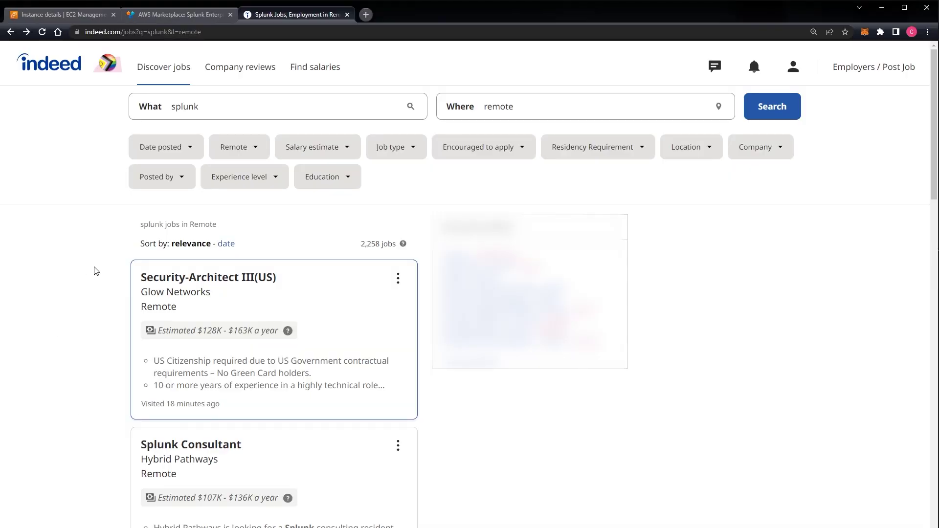
double_click(193, 107)
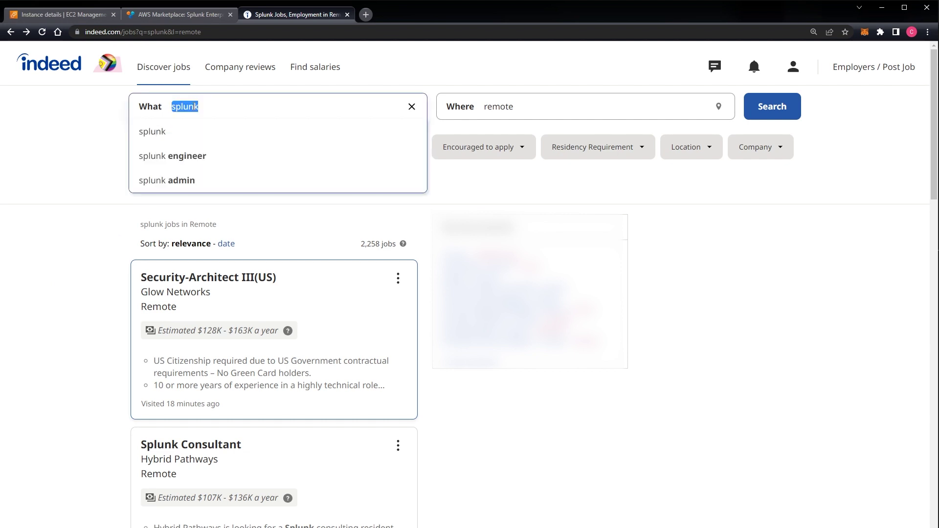
Step: Search for 'qradar' (42 jobs), then replace the keyword with 'sumo logic' (2 jobs)
text(qradar)
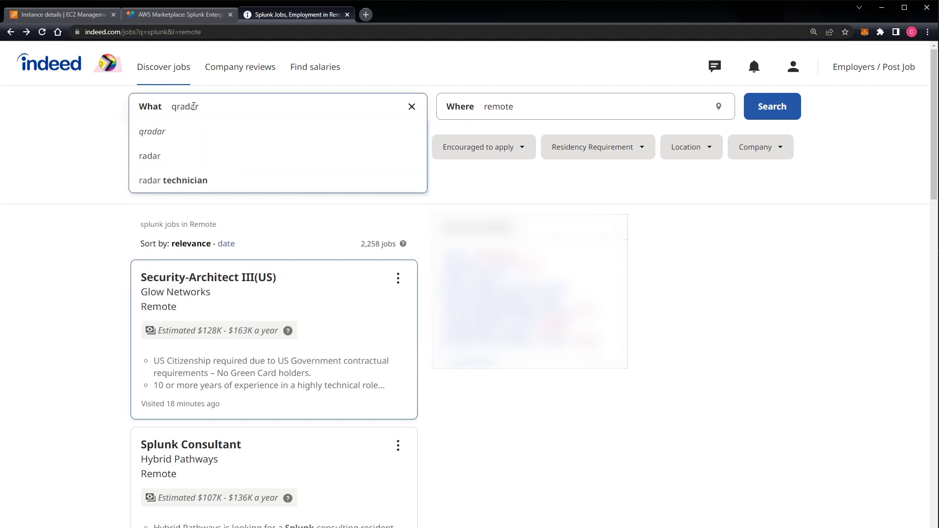
key(Return)
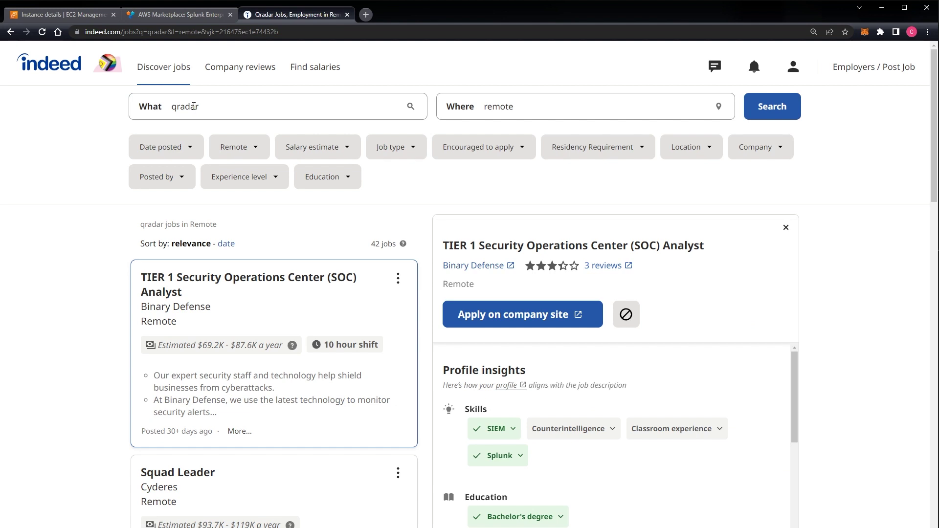
double_click(194, 106)
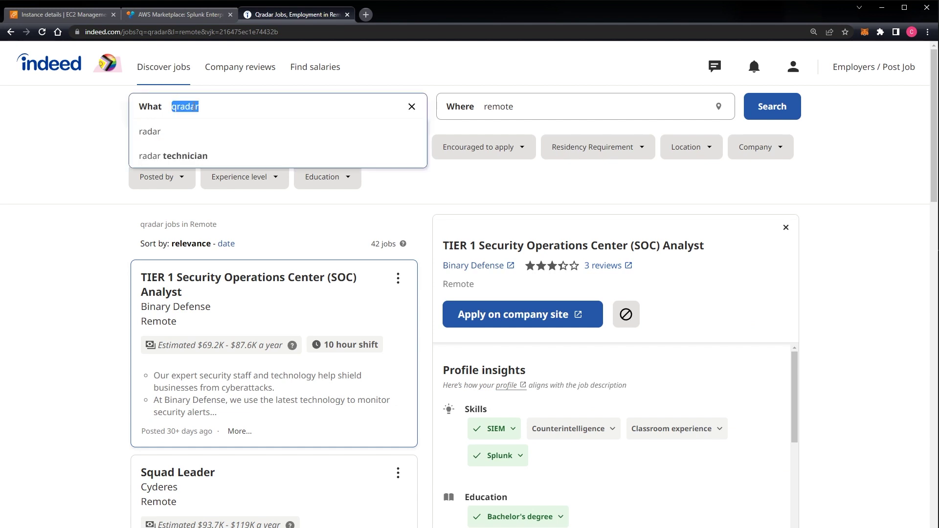
text(sumo l)
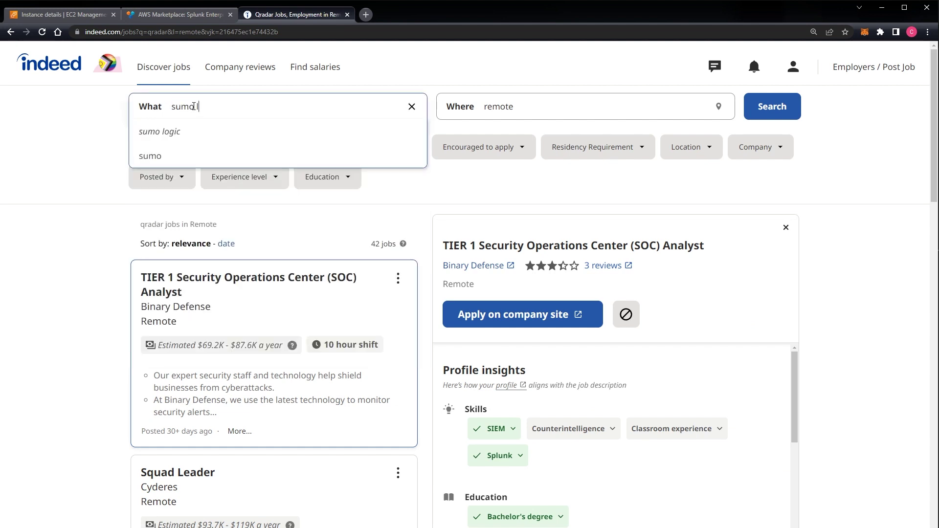
text(ogic)
key(Return)
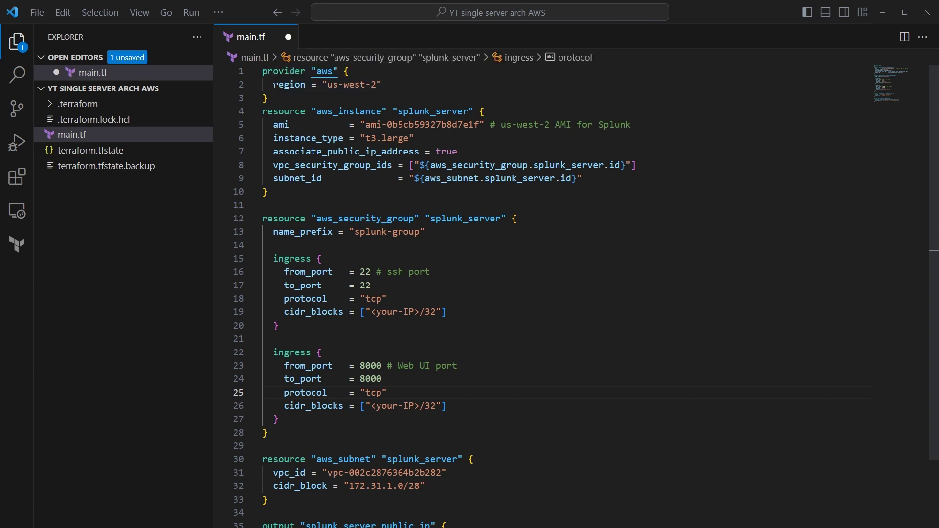
mouse_move(273, 77)
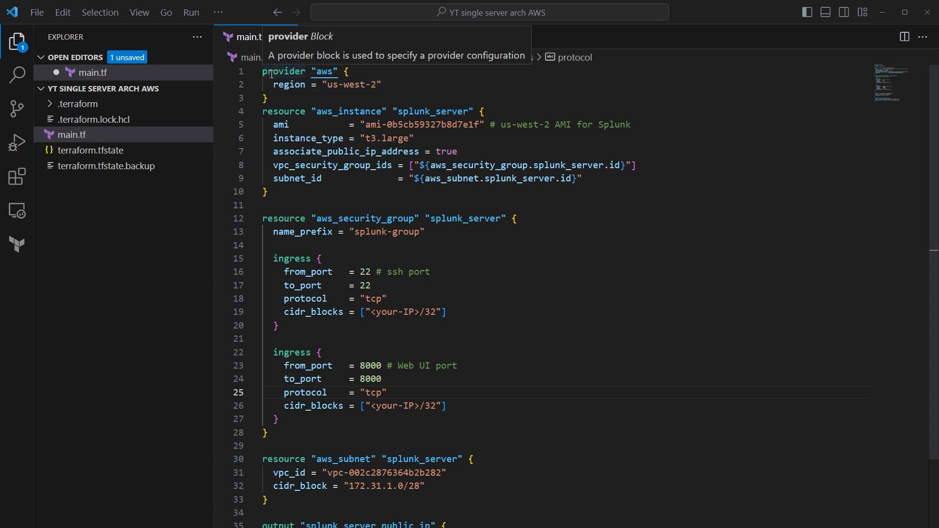
mouse_move(325, 74)
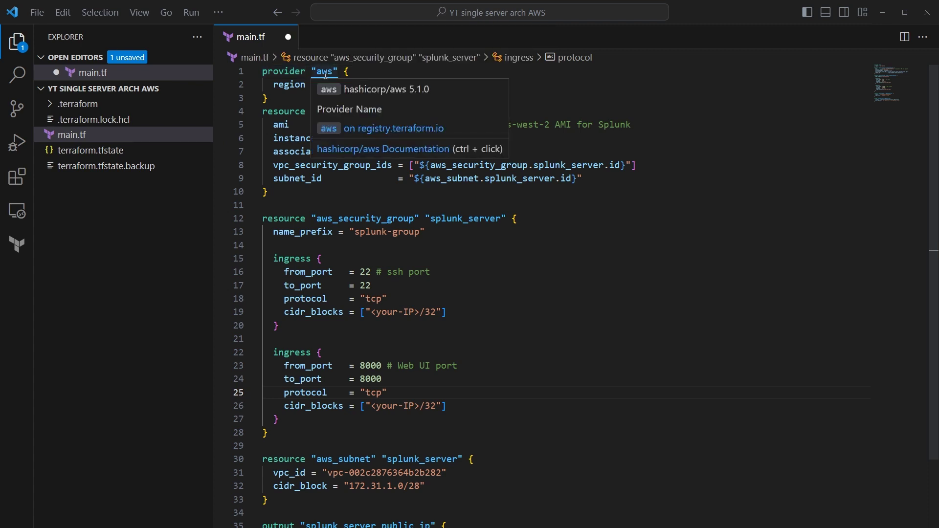
mouse_move(297, 85)
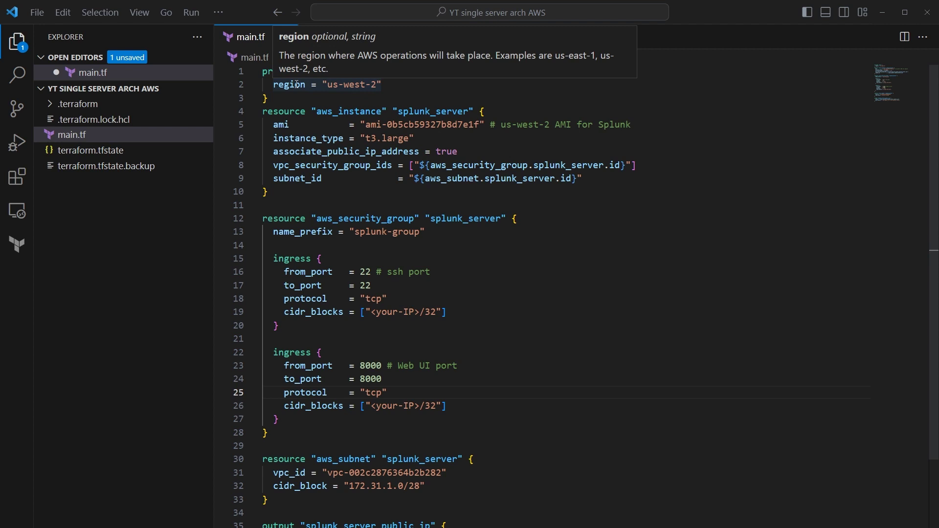
mouse_move(287, 114)
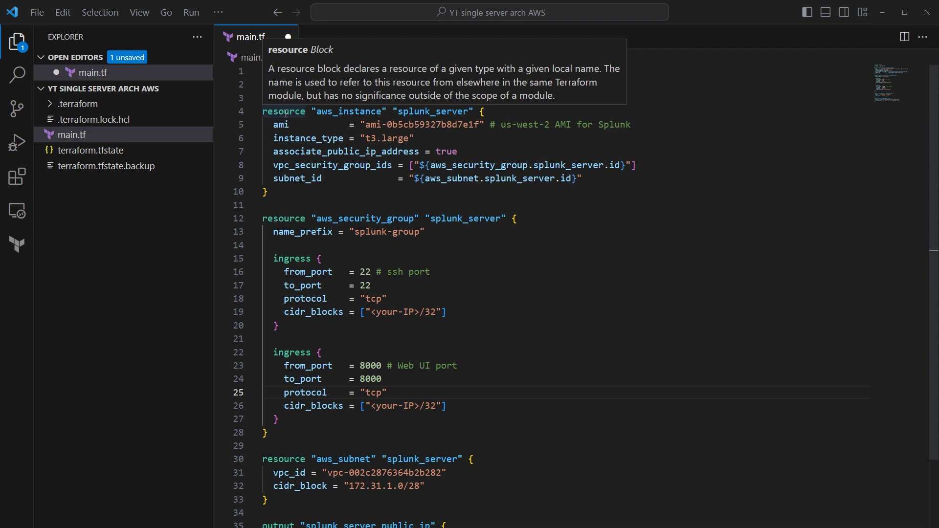
mouse_move(410, 112)
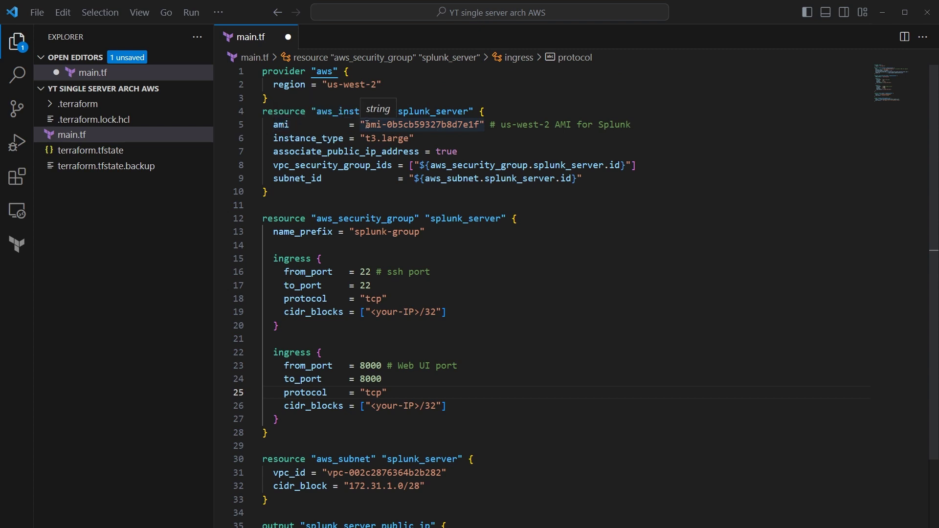
drag(366, 125, 479, 125)
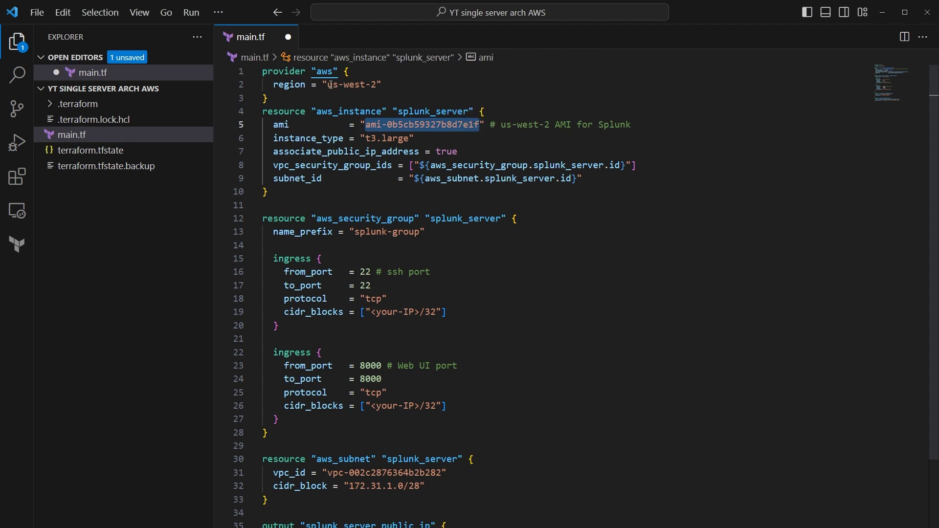
drag(328, 85, 379, 85)
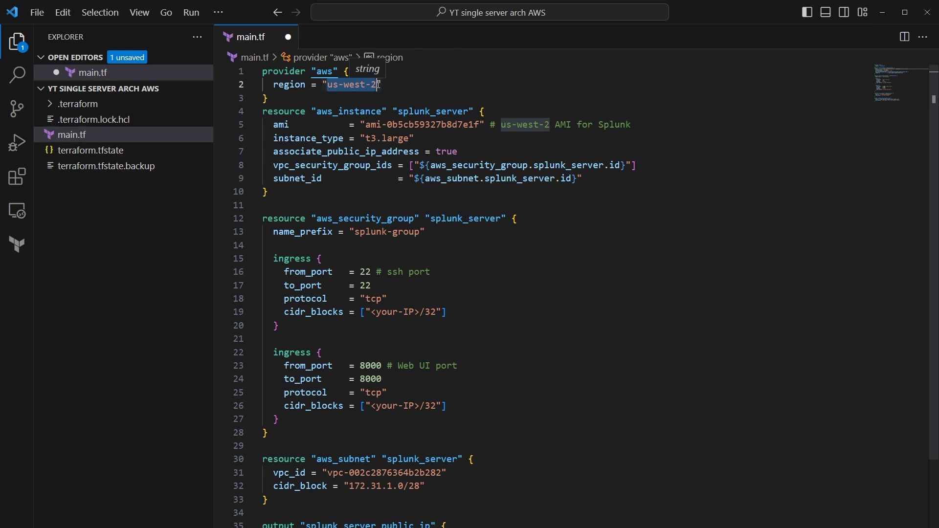
drag(367, 125, 481, 126)
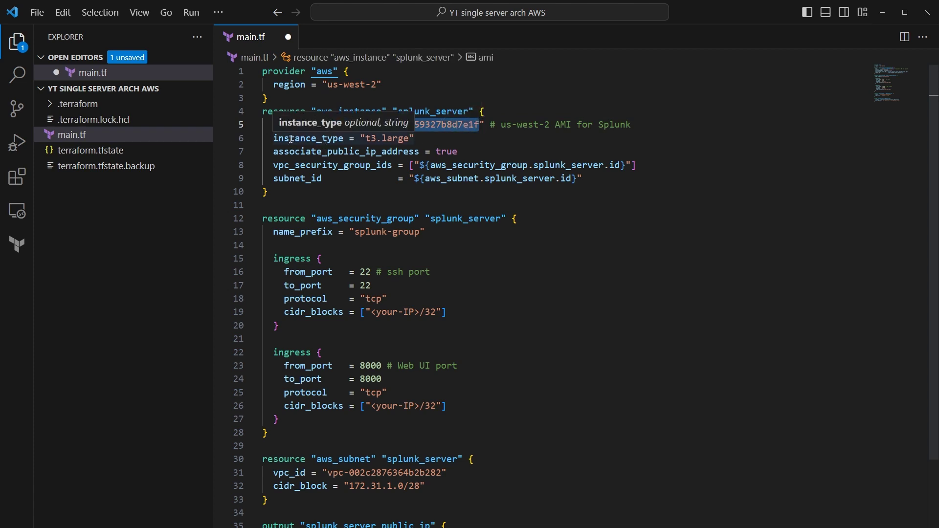
click(397, 139)
drag(367, 140, 410, 140)
click(442, 138)
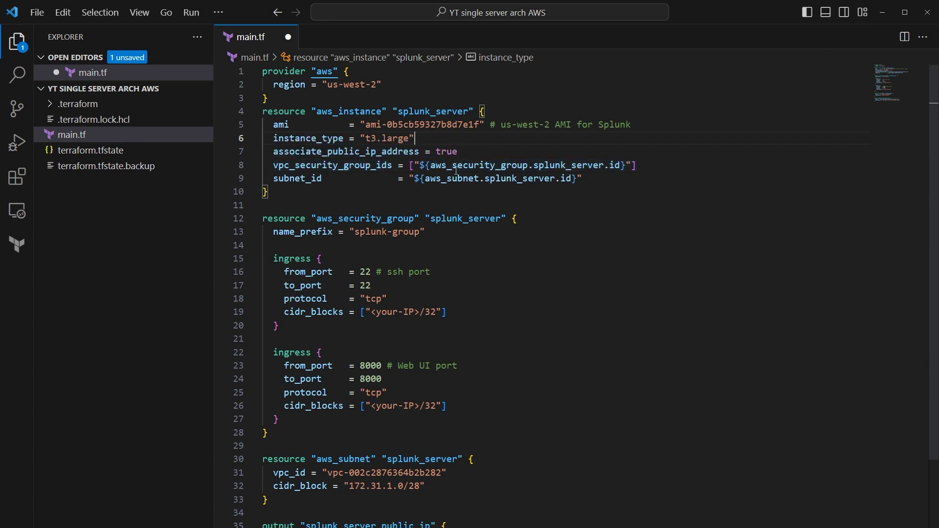
drag(430, 166, 600, 166)
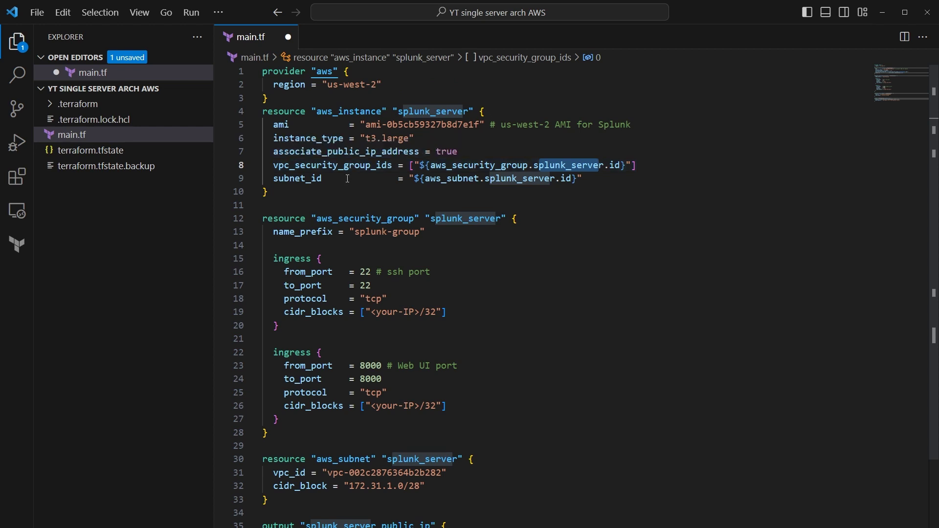
double_click(352, 219)
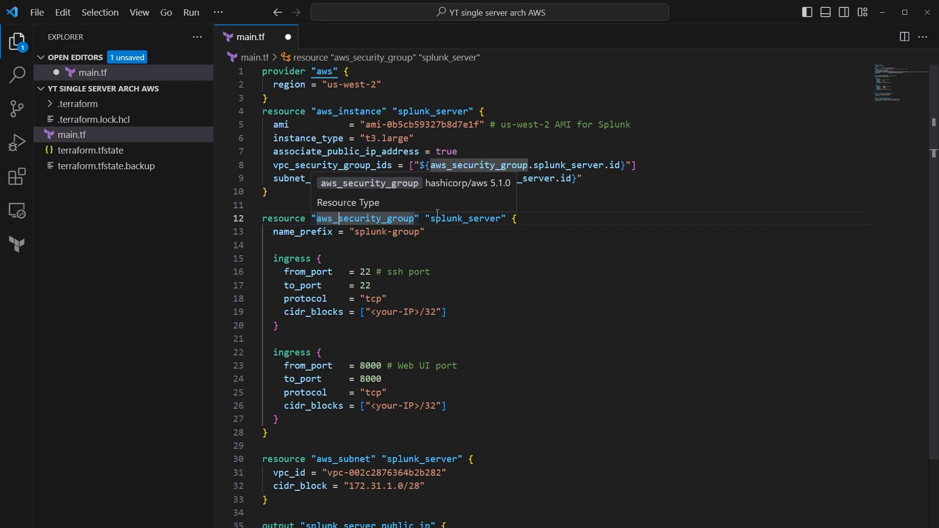
drag(431, 219, 501, 219)
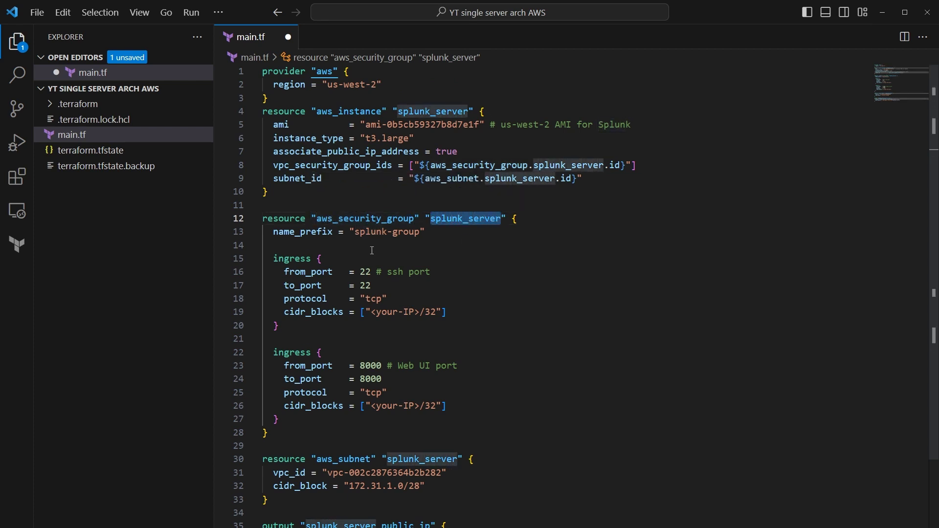
click(370, 271)
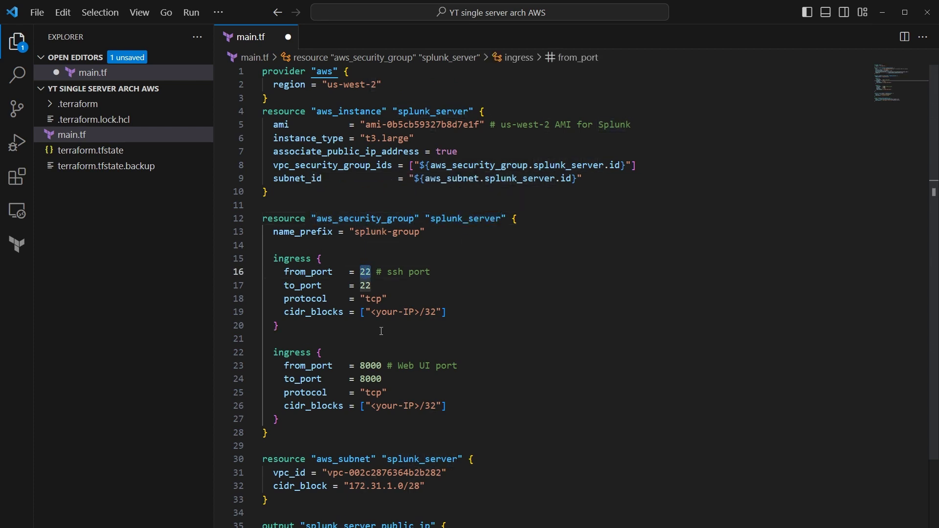
click(362, 367)
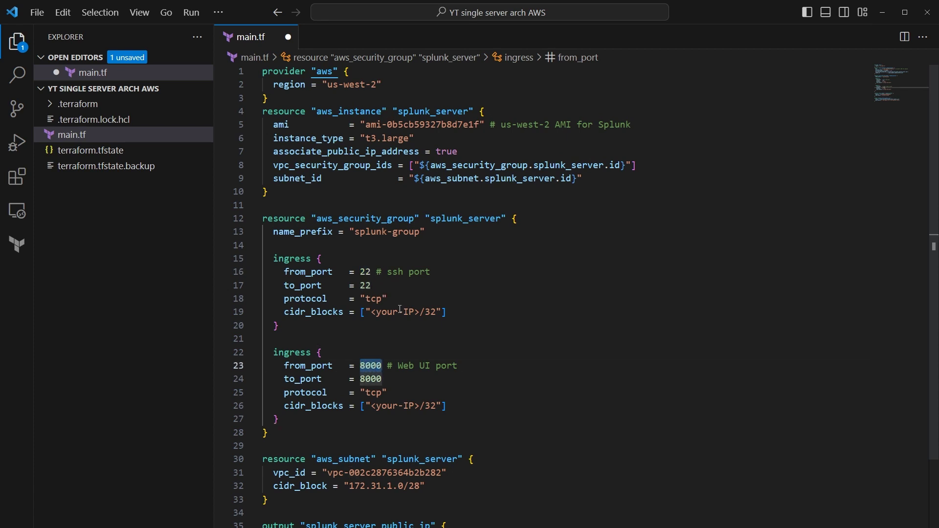
click(409, 367)
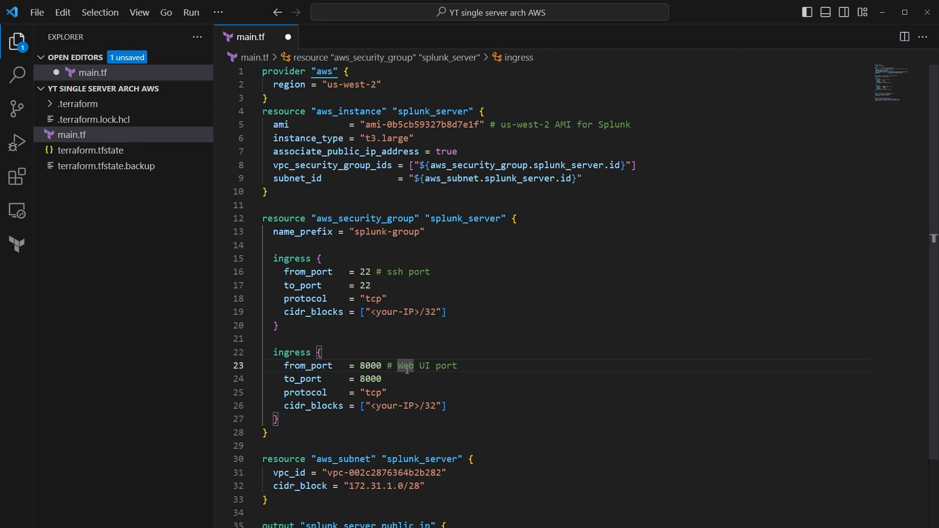
click(376, 312)
drag(376, 312, 420, 312)
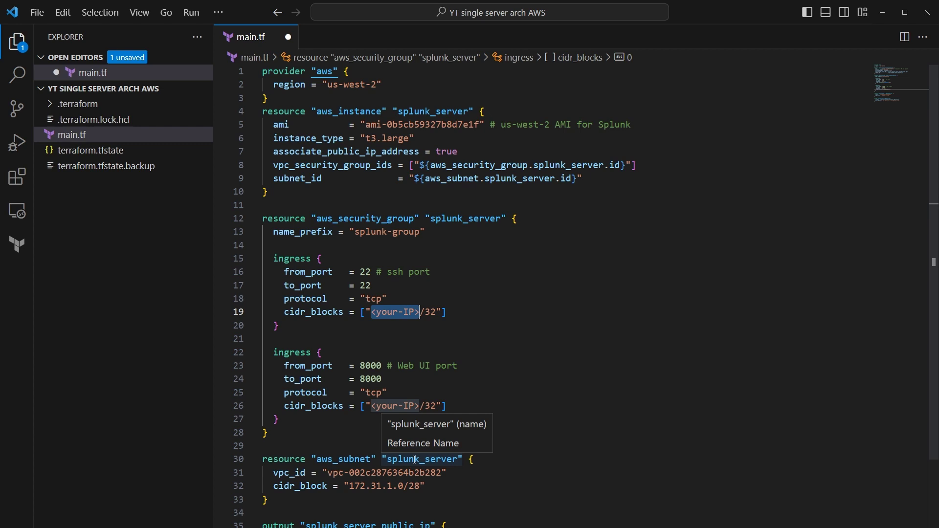
drag(328, 473, 443, 474)
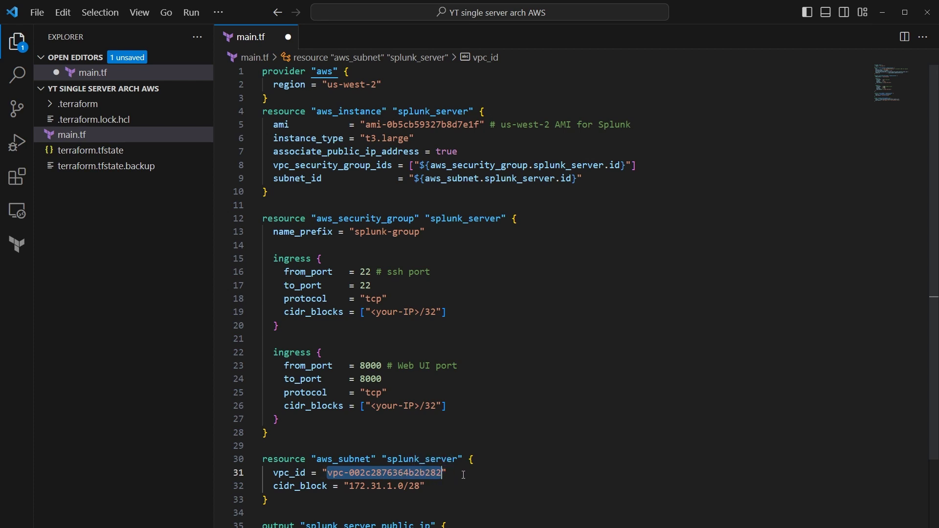
drag(351, 487, 414, 487)
click(328, 459)
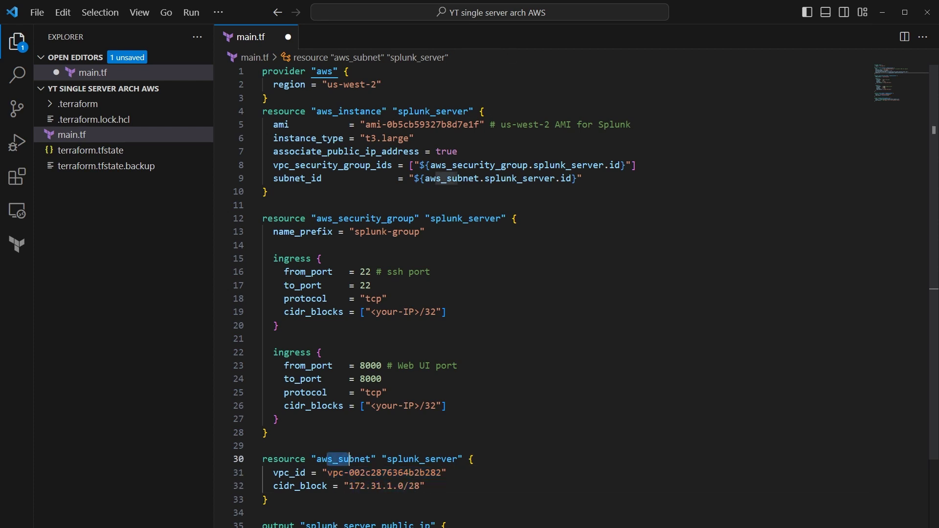
click(285, 524)
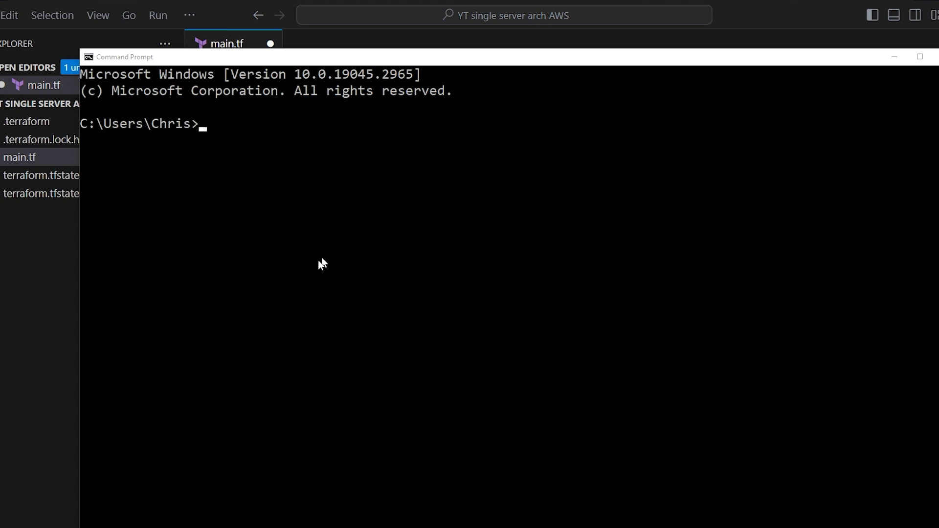
Step: Change into the YT single server arch AWS project folder and run terraform init
click(216, 236)
drag(218, 62, 303, 74)
text(cd)
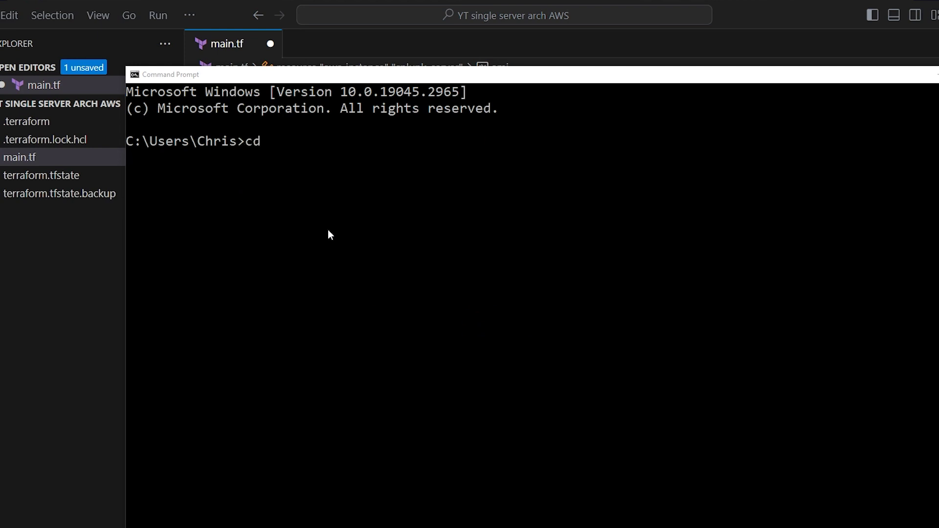
text( c:\Users\Chris\Documents\Projects\te)
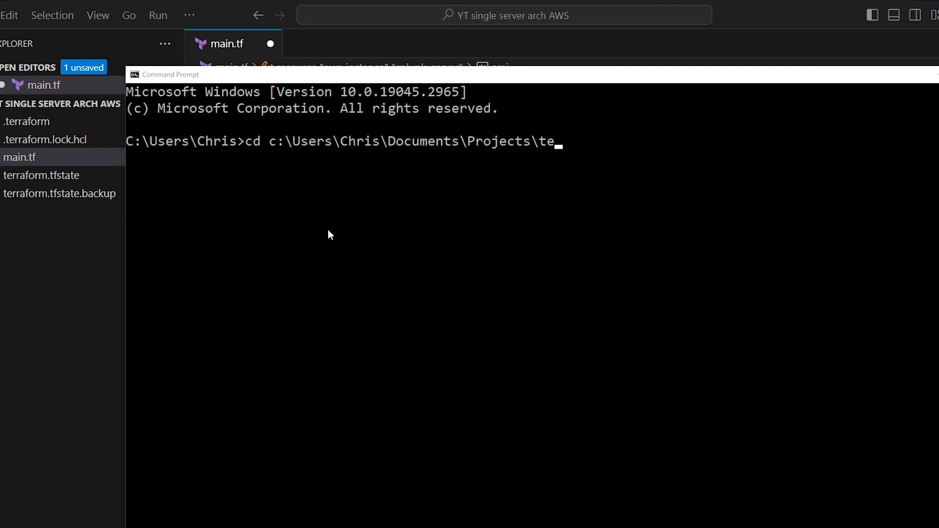
key(Tab)
text(\)
key(Tab)
key(Return)
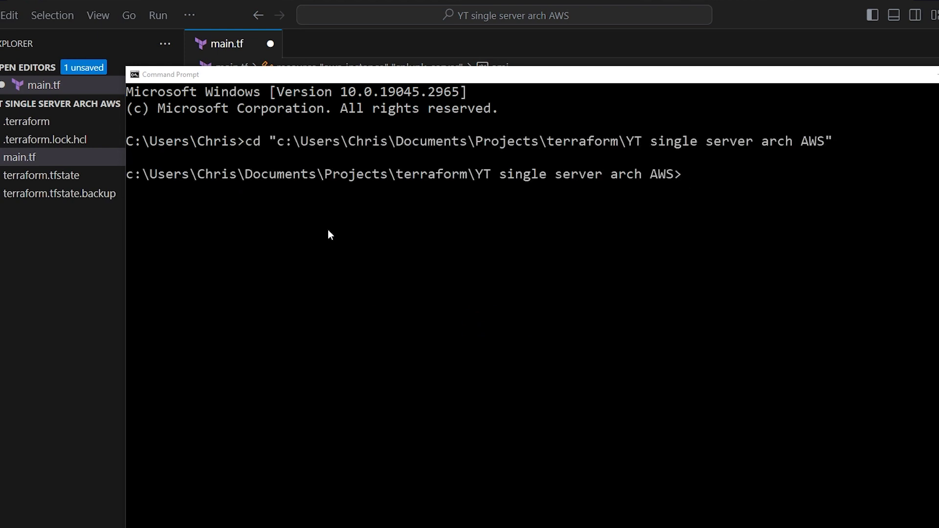
text(terraform init)
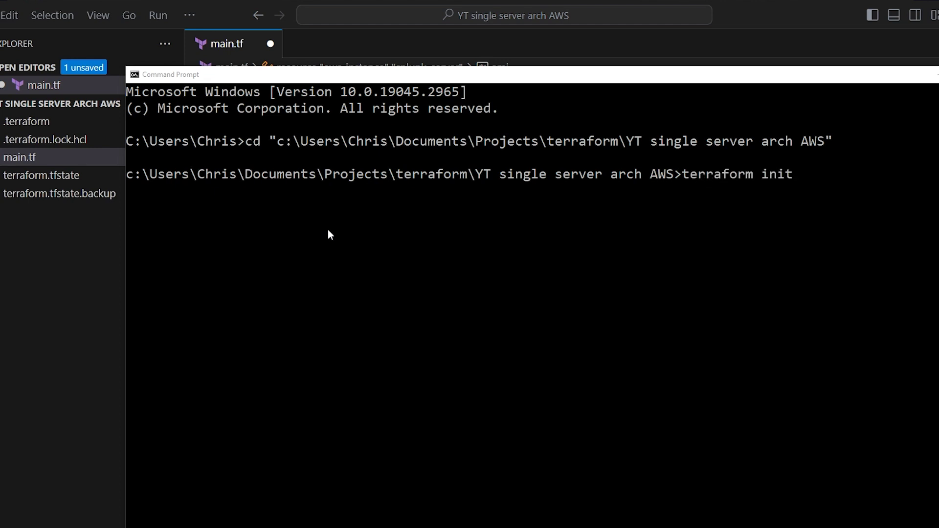
key(Return)
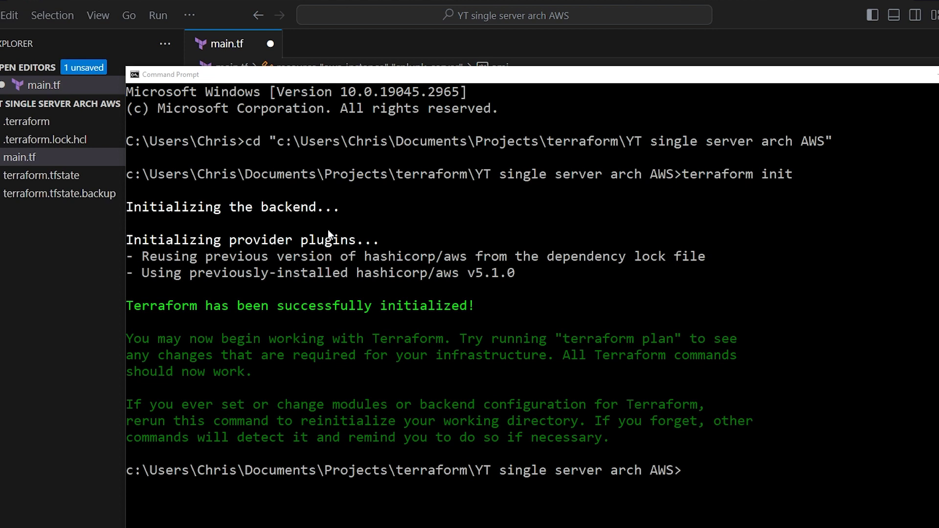
Step: Run terraform plan in the initialized project folder
text(terraform plan)
key(Return)
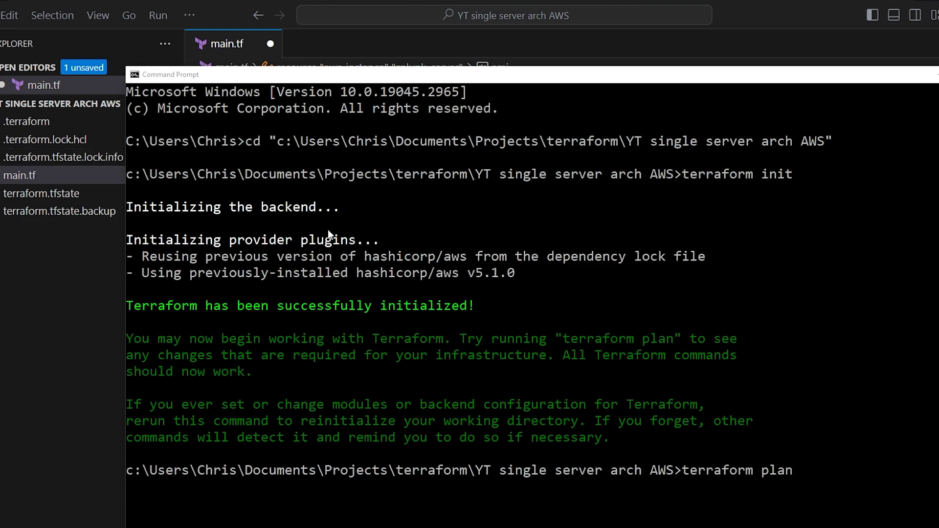
Step: Scroll through the plan output to review the 3 resources to be added
scroll(328, 239, up, 20)
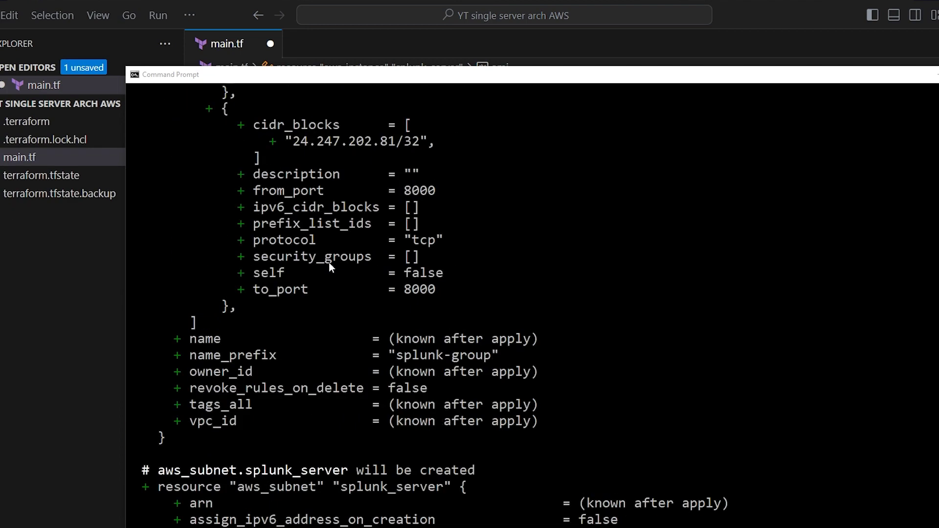
scroll(346, 283, up, 20)
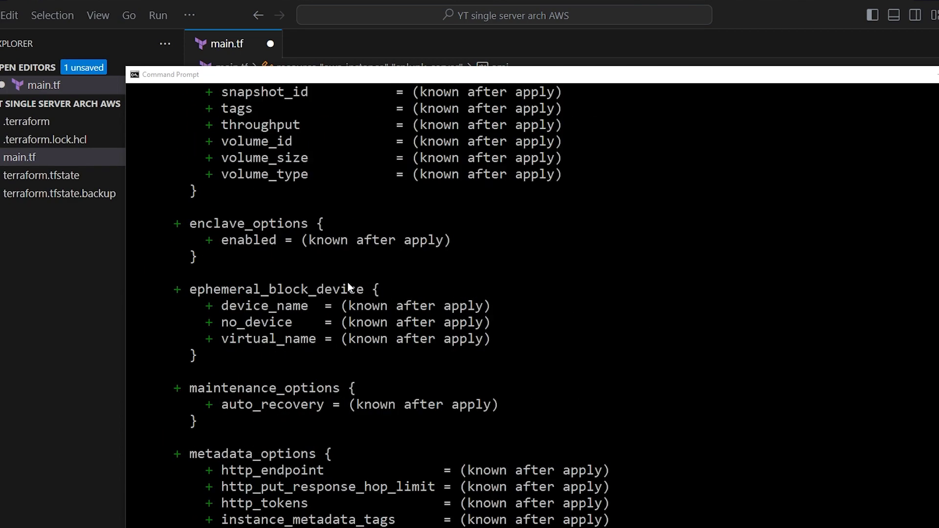
scroll(348, 283, up, 7)
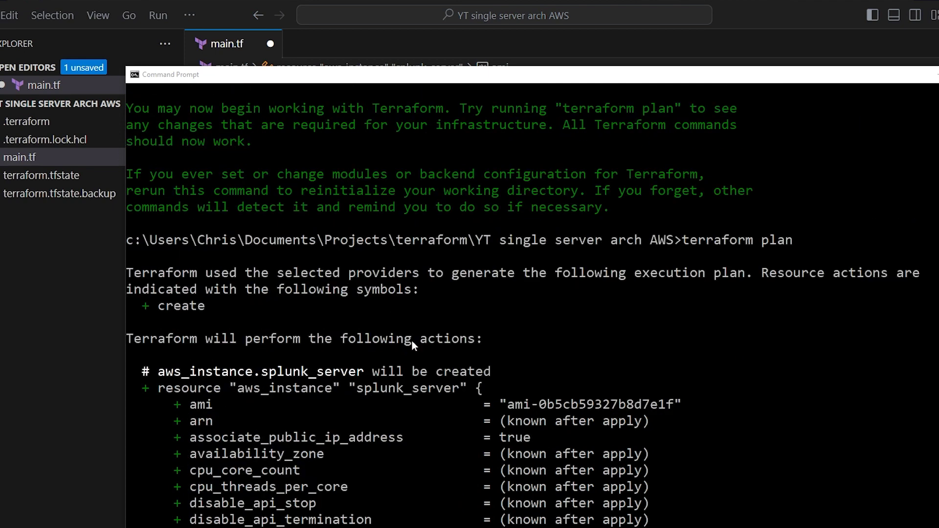
scroll(412, 341, down, 5)
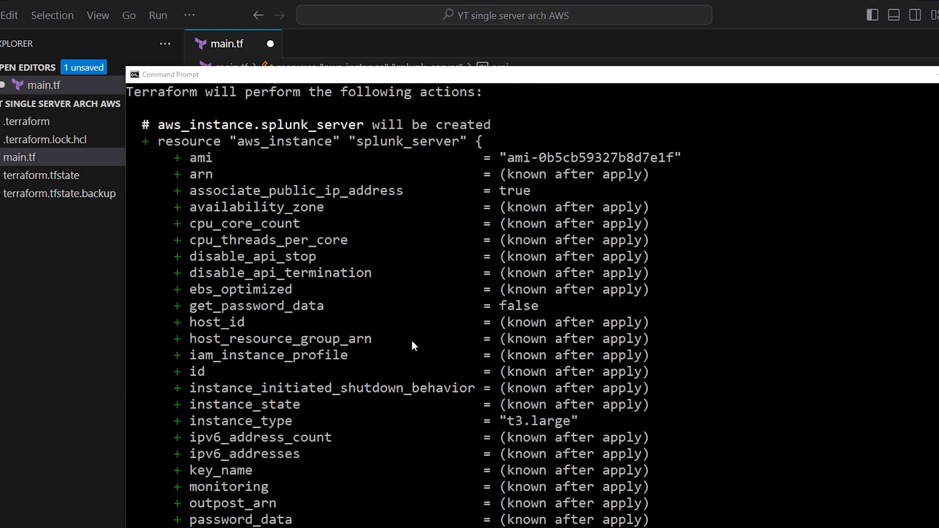
scroll(412, 341, down, 14)
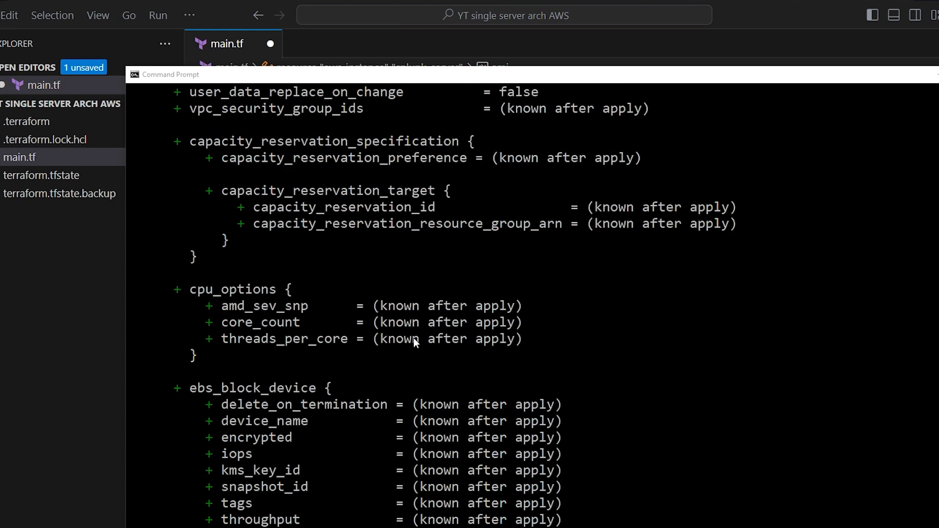
scroll(413, 338, down, 18)
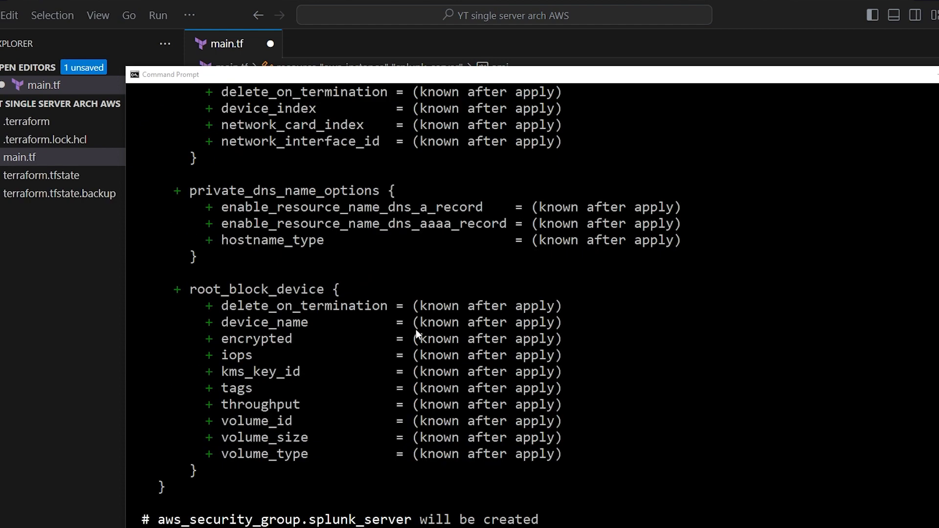
scroll(416, 331, down, 20)
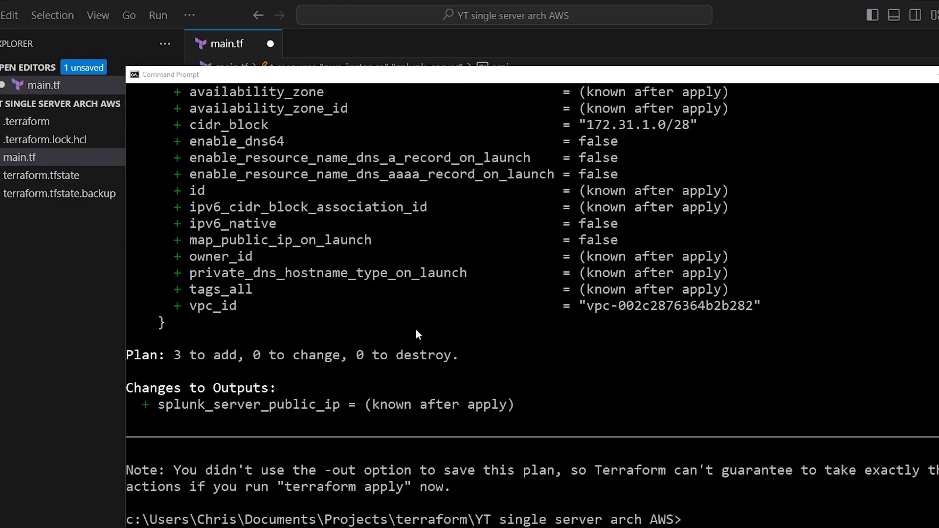
scroll(416, 330, down, 3)
Step: Run terraform apply and confirm with 'yes' to create the subnet, security group and instance
text(terraform )
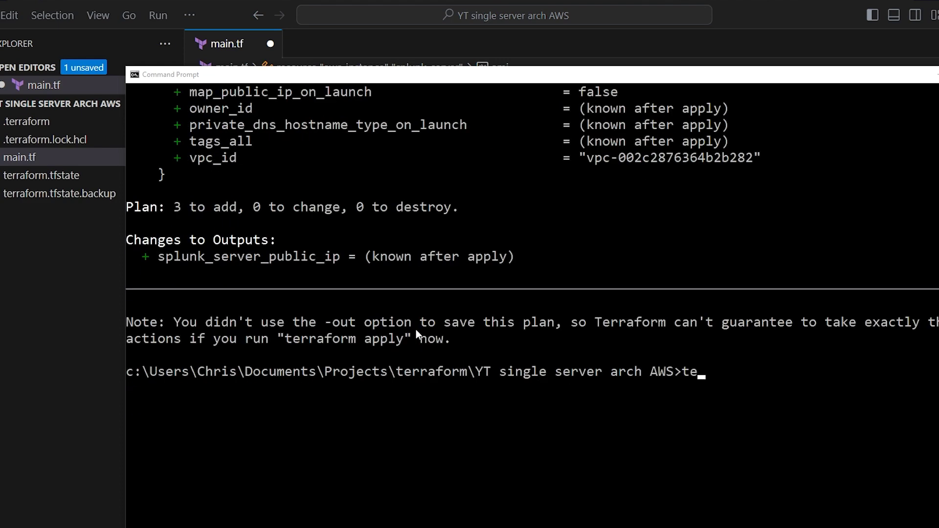
text(apply)
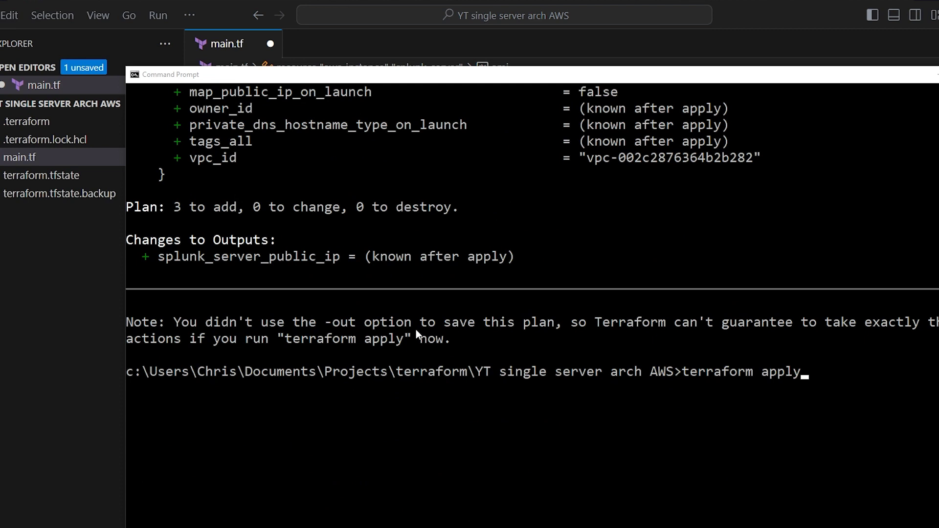
key(Return)
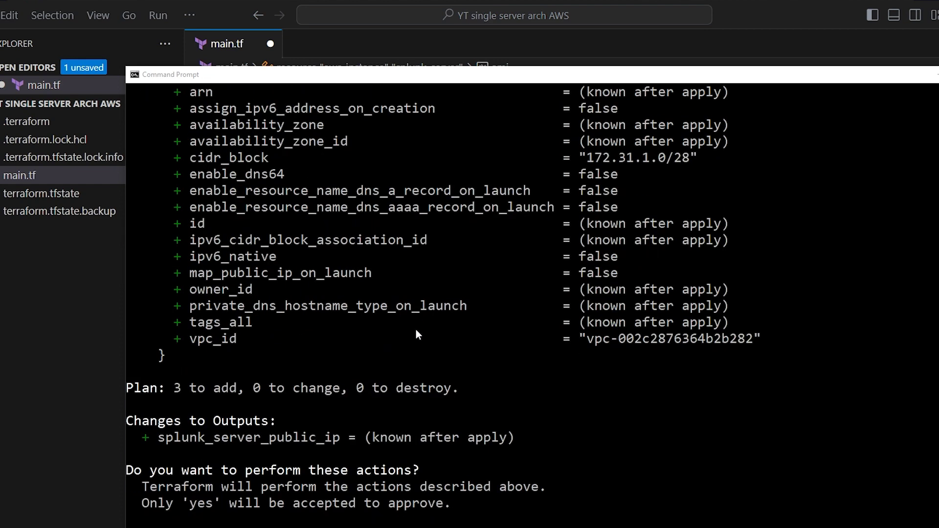
text(yes)
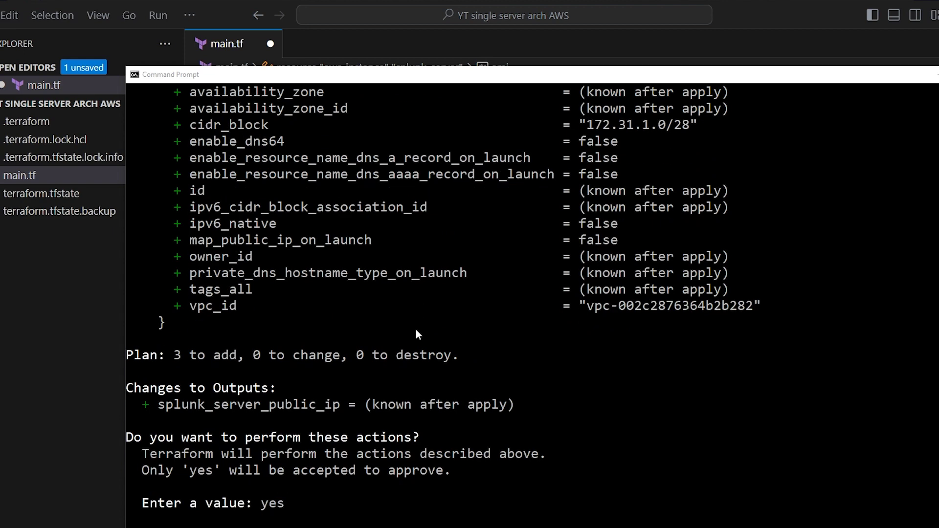
key(Return)
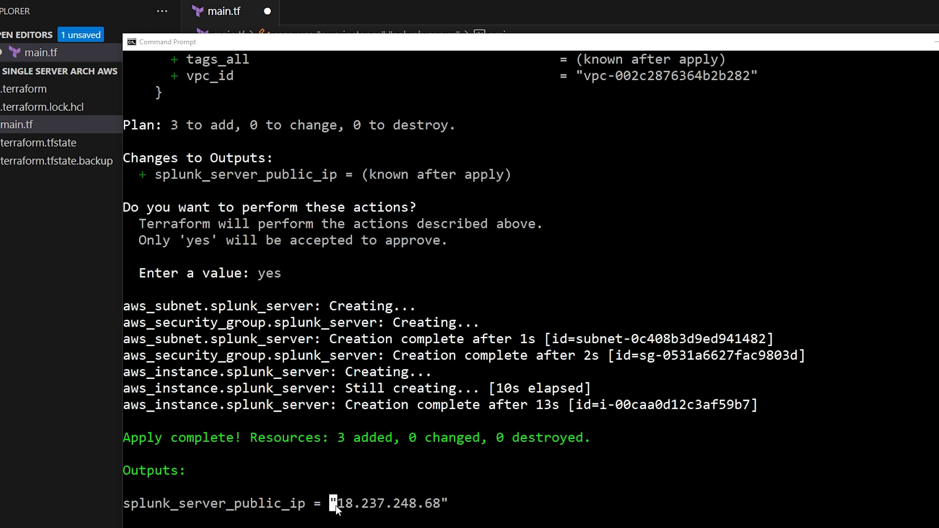
Step: Copy the splunk_server_public_ip value 18.237.248.68 from the terminal output
drag(349, 506, 424, 506)
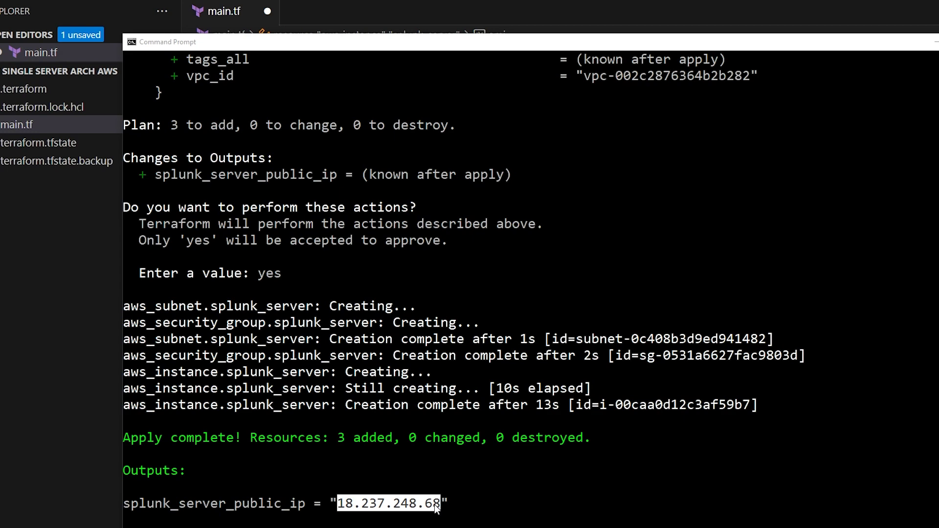
right_click(435, 504)
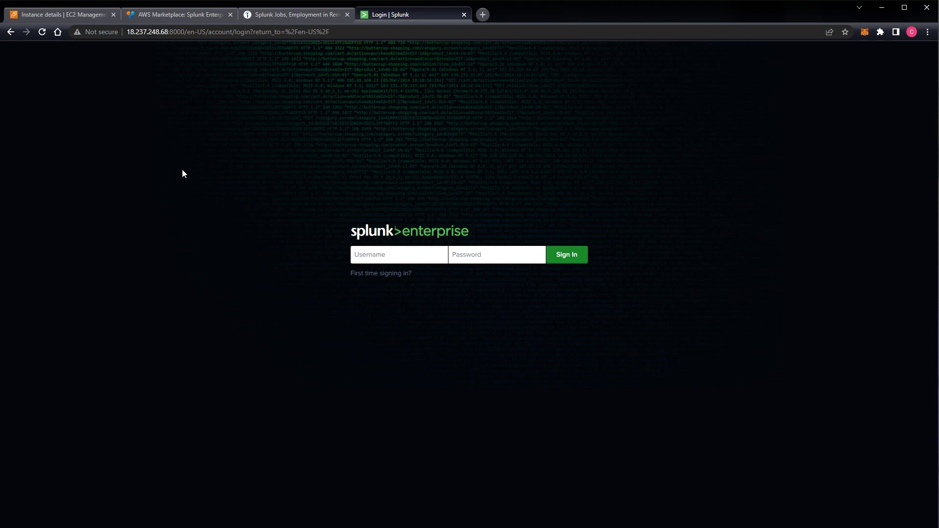
click(157, 34)
click(143, 32)
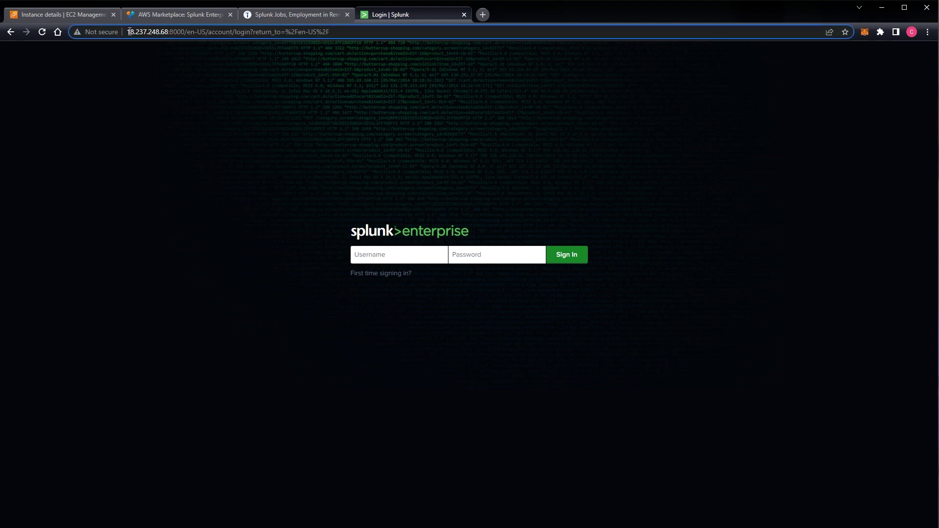
click(129, 32)
text(http://)
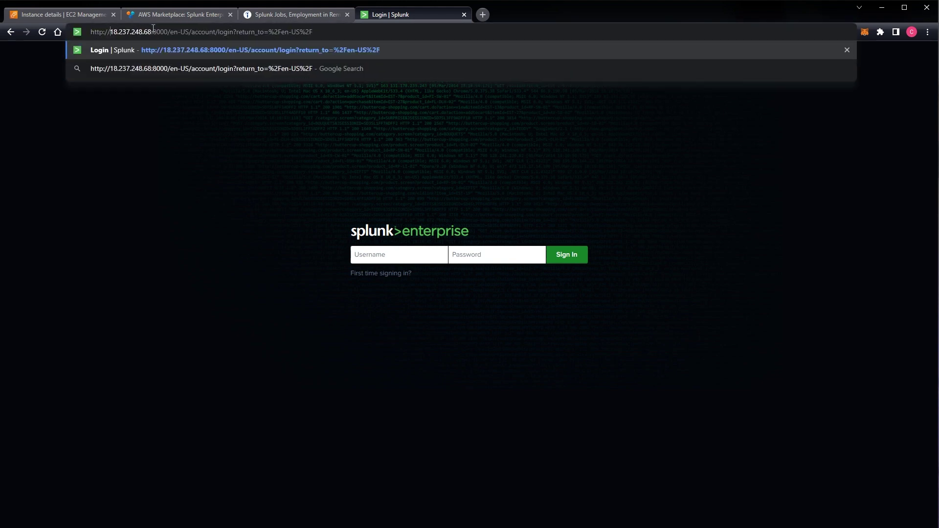
drag(152, 32, 167, 31)
click(210, 146)
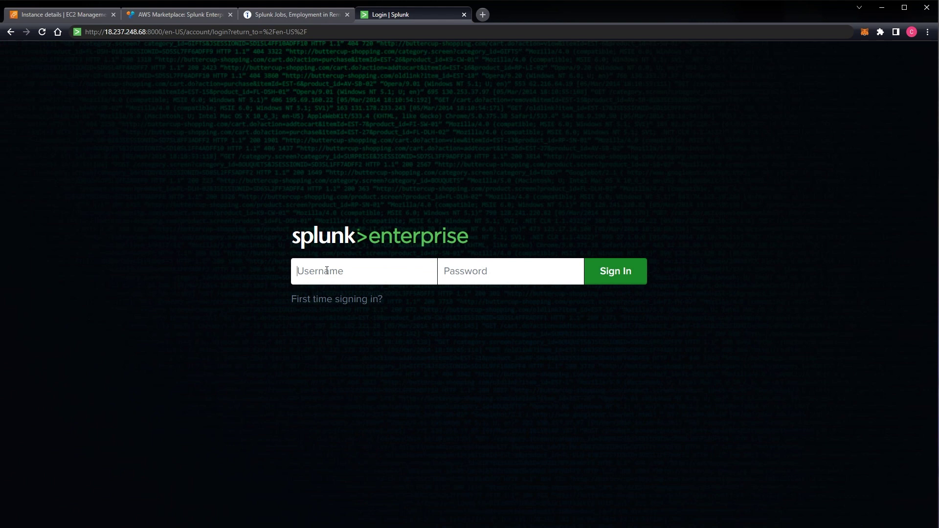
text(admin)
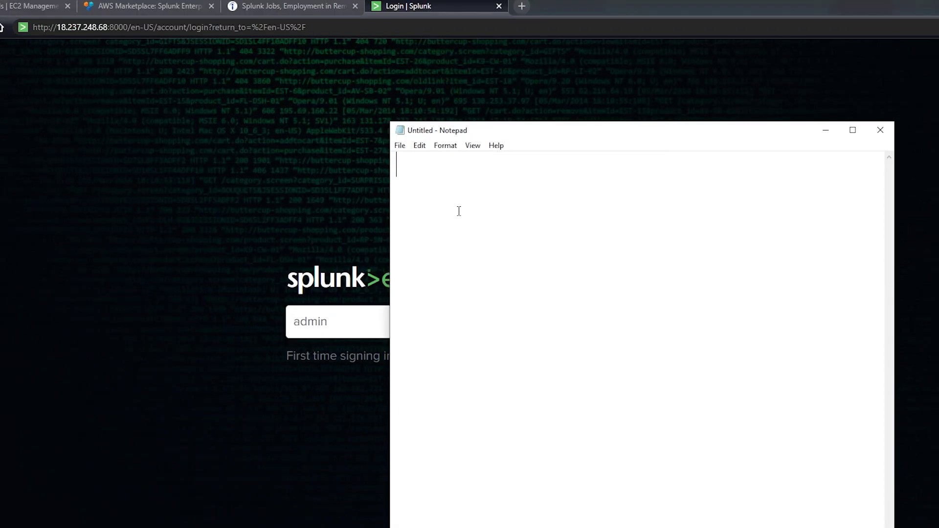
Step: Write a Notepad login note: 'User: admin' and 'Password: SPLUNK-<instanceID>'
text(User: admin)
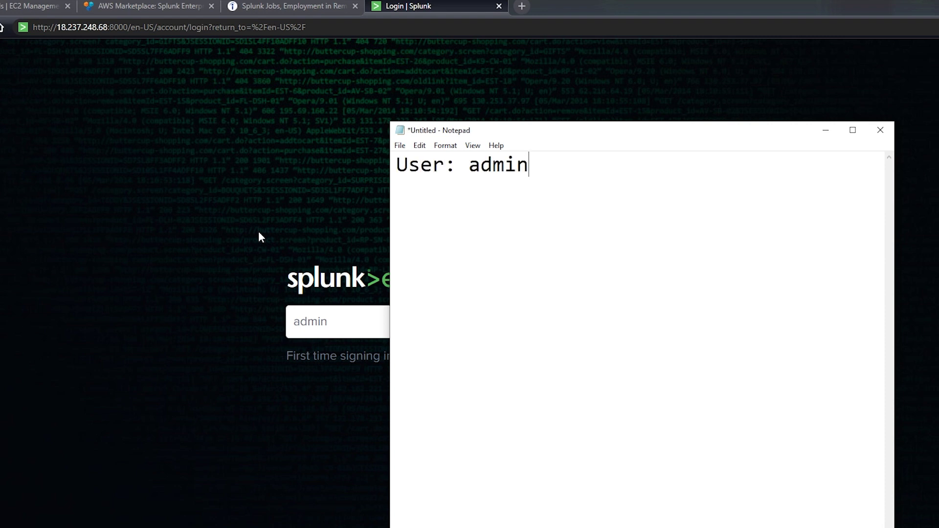
key(Return)
text(passsw)
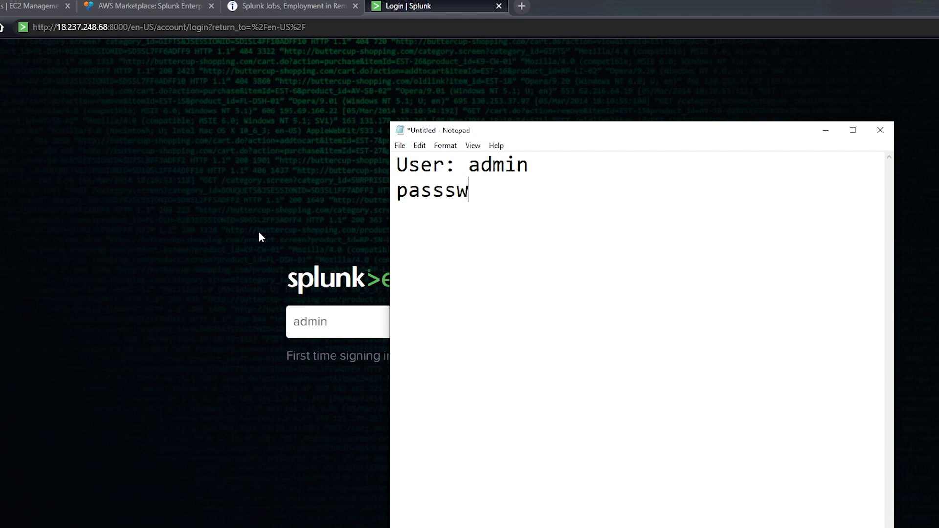
key(BackSpace)
key(BackSpace)
text(word:)
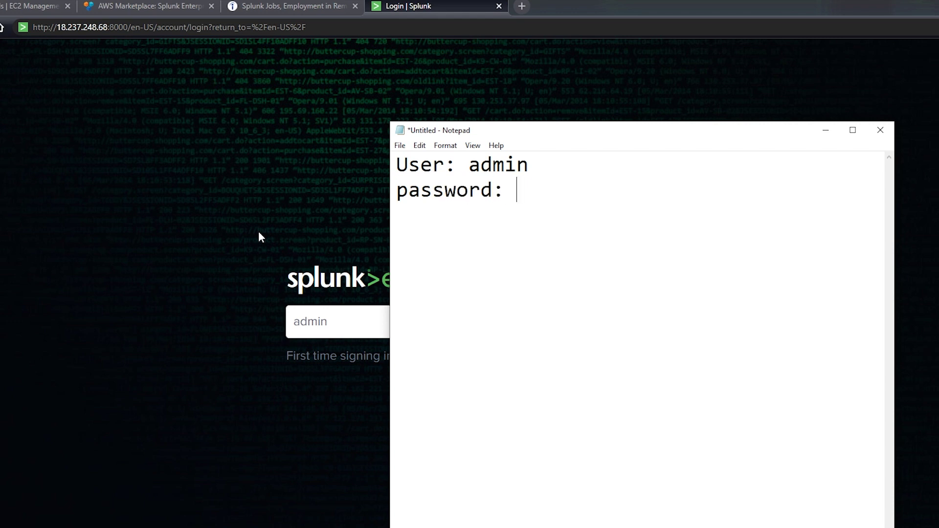
text( SPLUNK)
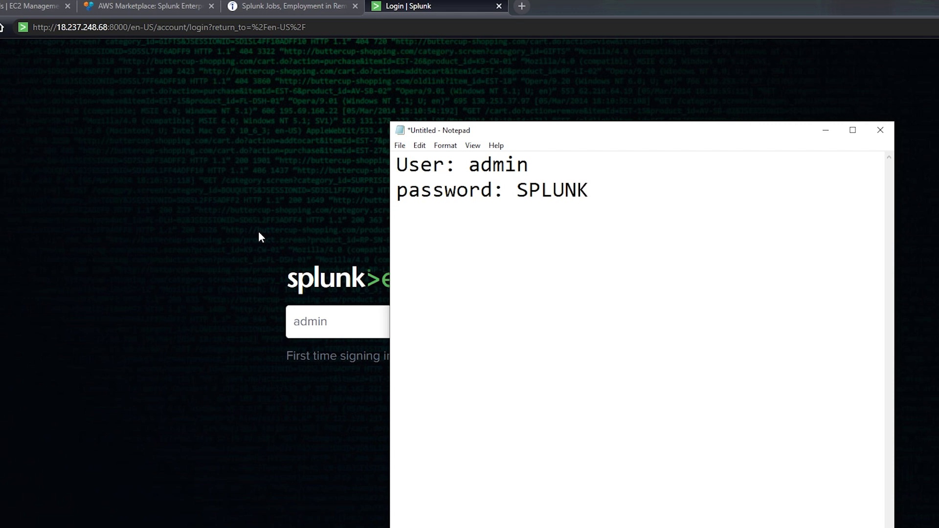
text(-<instanceO)
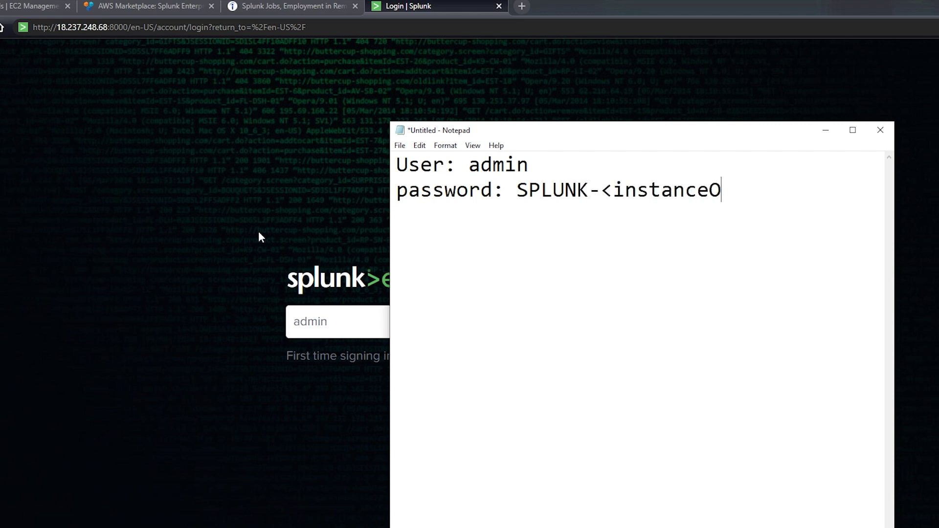
key(BackSpace)
text(ID>)
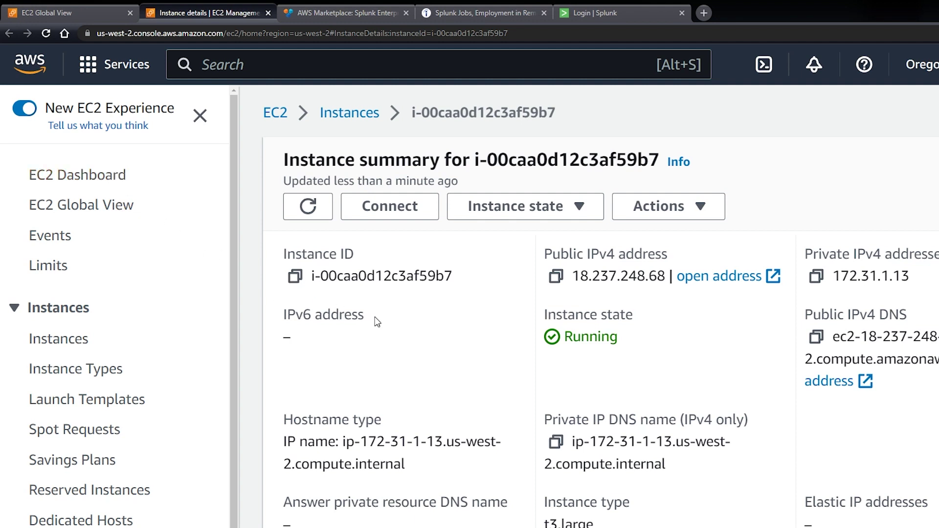
Step: Paste the copied EC2 instance ID over the <instanceID> placeholder in the note's password line
click(296, 278)
key(alt+Tab)
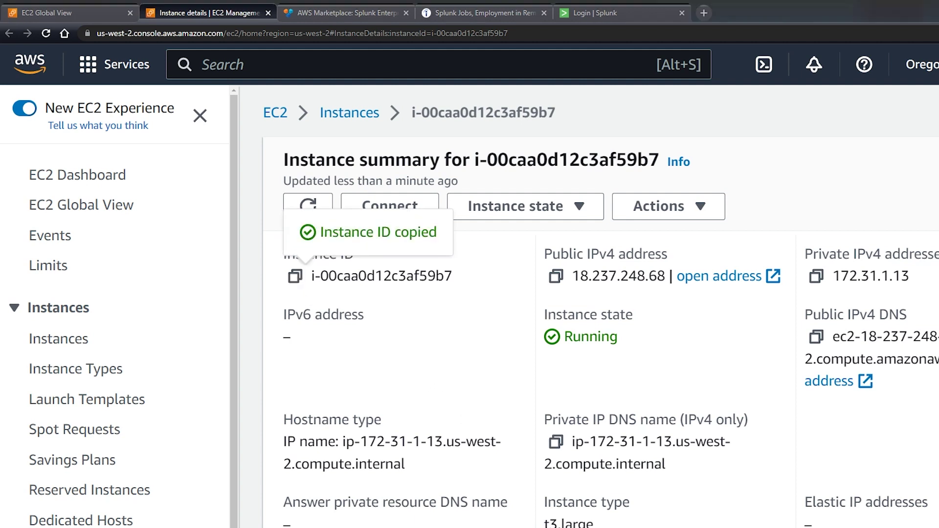
drag(797, 187, 642, 191)
key(ctrl+v)
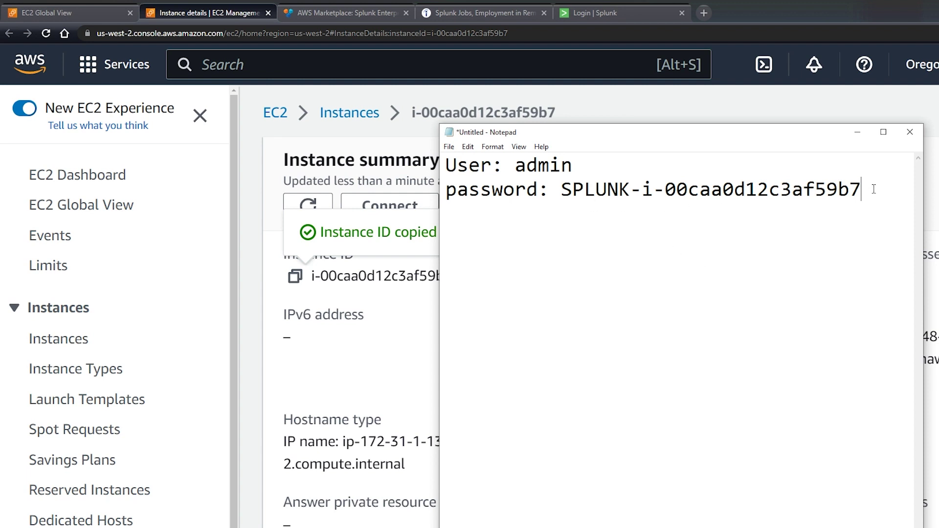
drag(864, 189, 565, 202)
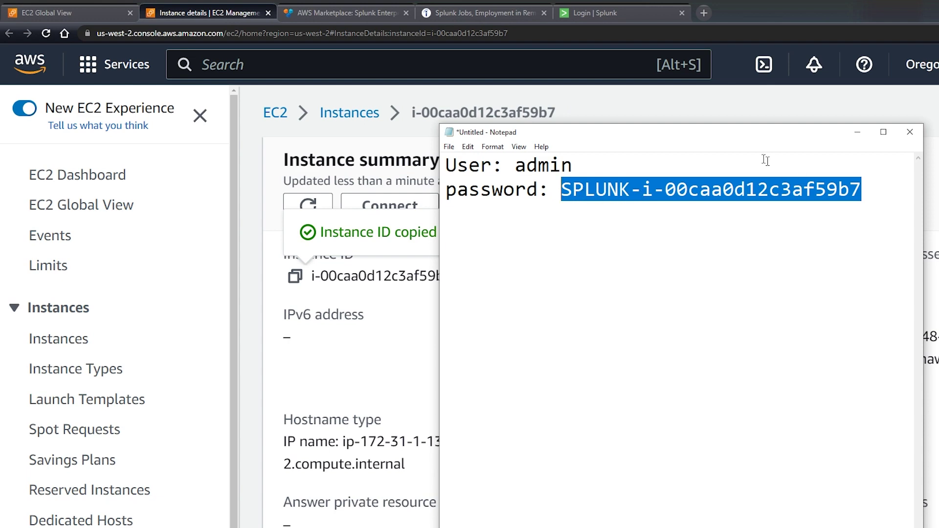
click(595, 10)
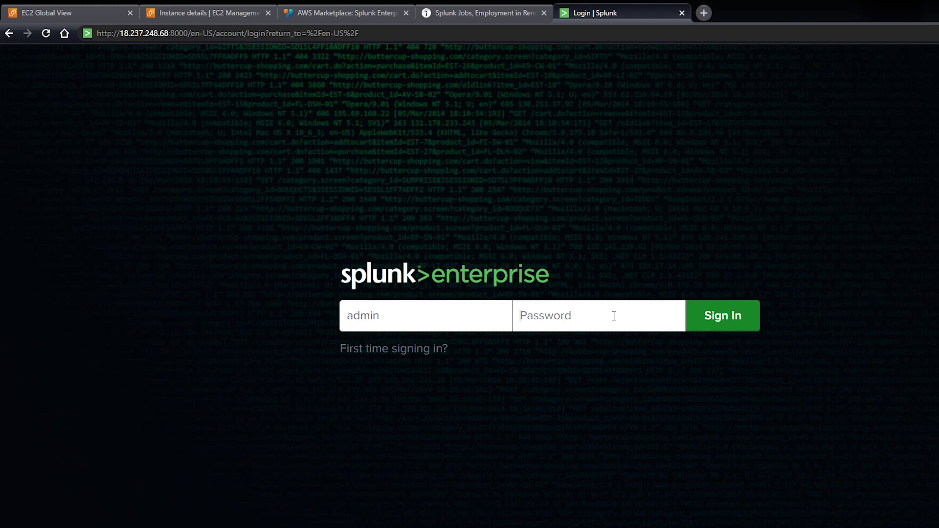
Step: Sign in to Splunk as admin with the pasted password and enter the Search & Reporting app
key(ctrl+v)
key(Return)
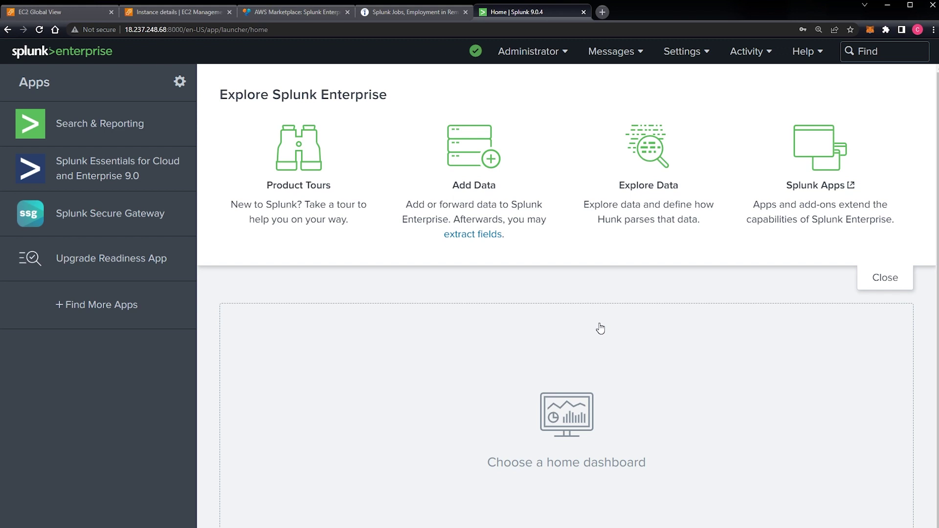
click(106, 123)
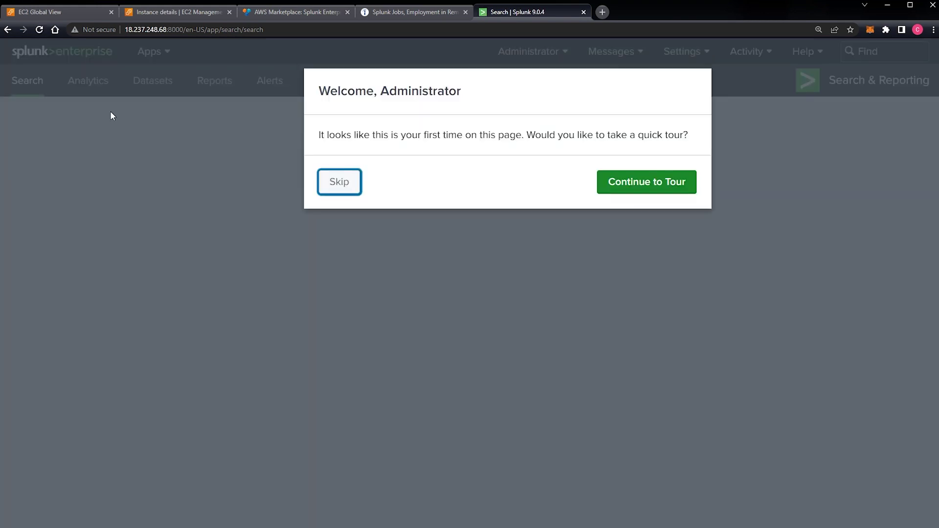
Step: Skip the welcome tour, search index=main (0 events in 24 hours), then erase 'main' from the query
click(341, 188)
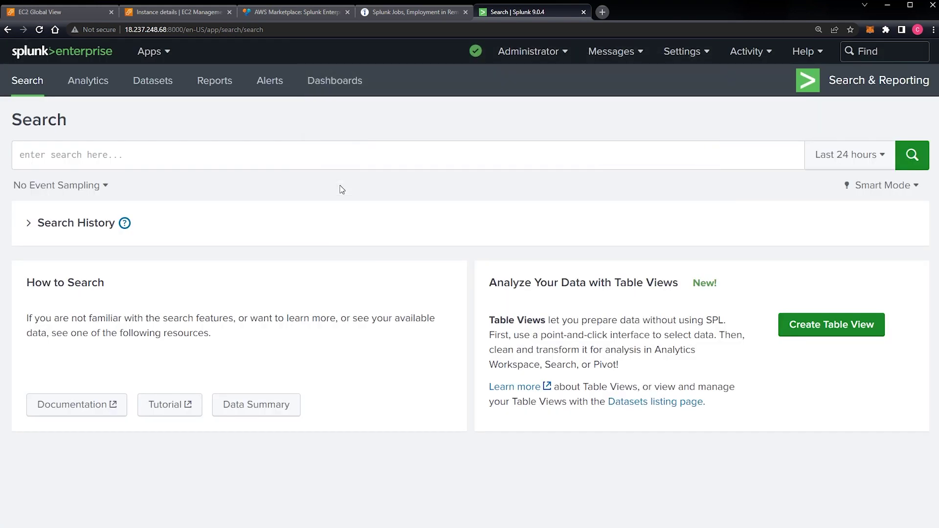
click(186, 152)
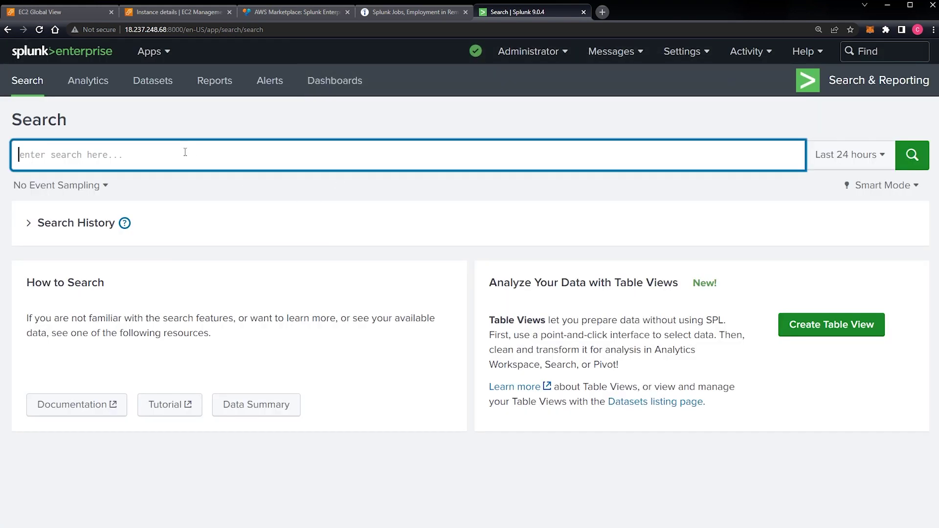
text(index=)
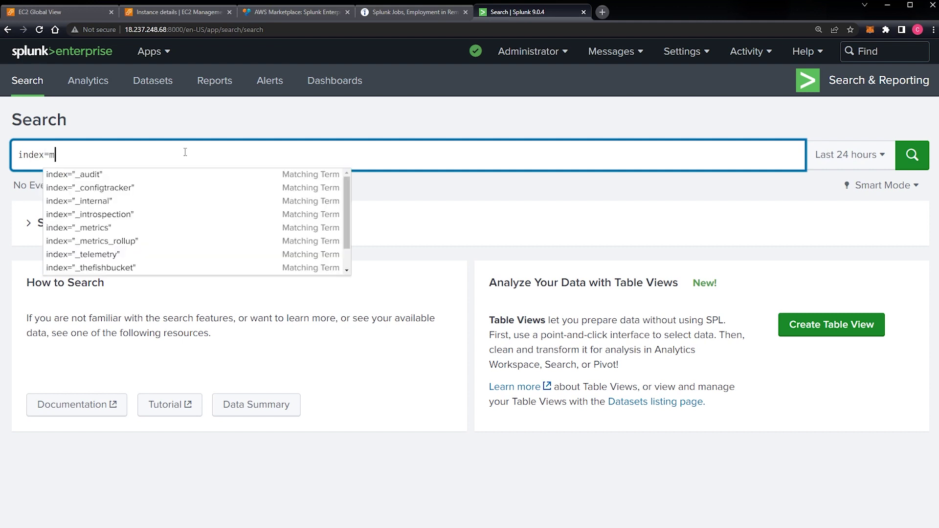
text(main)
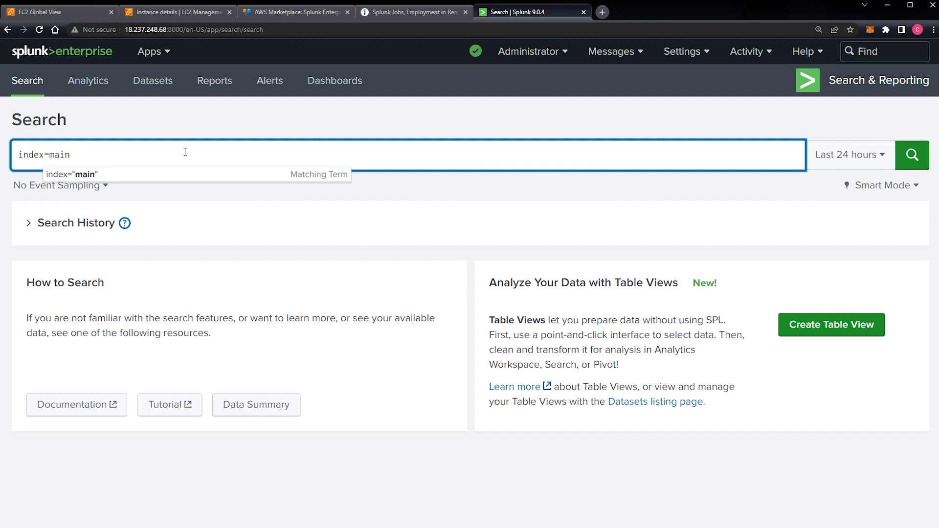
key(Return)
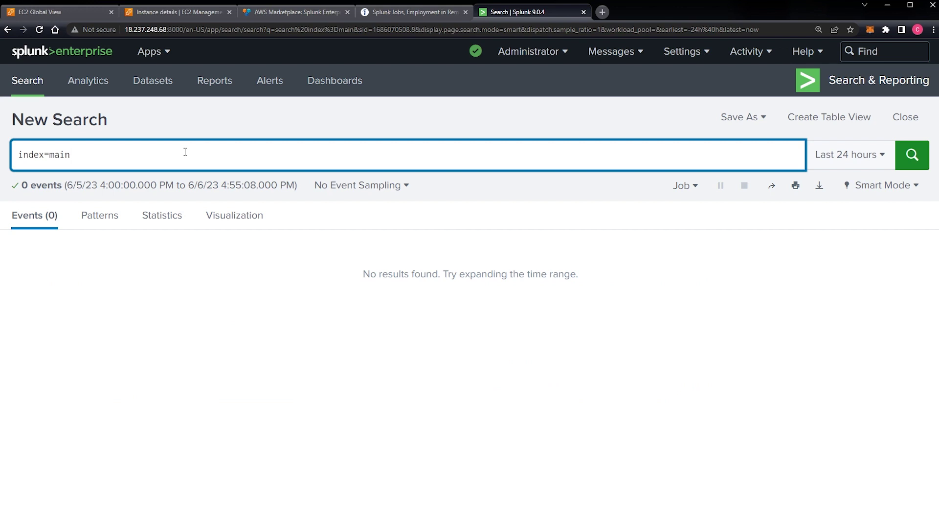
key(BackSpace)
key(BackSpace)
key(BackSpace)
key(BackSpace)
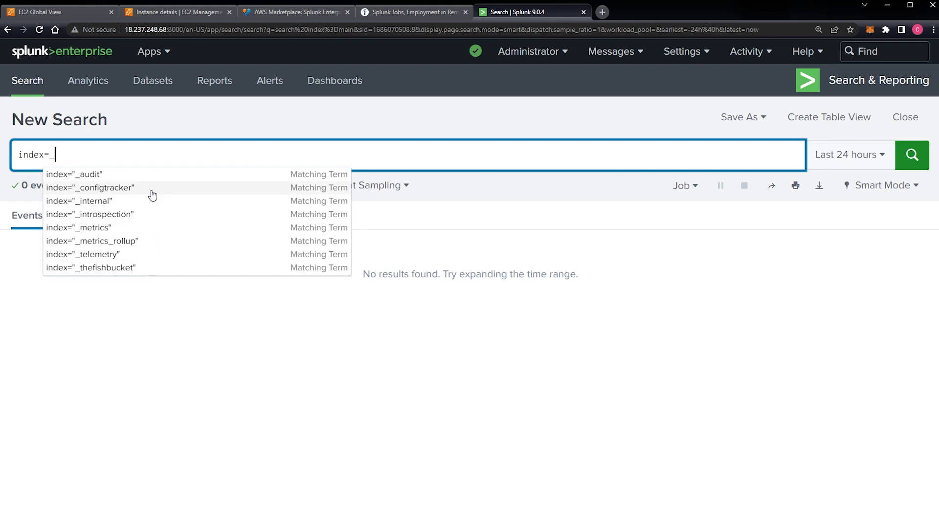
Step: Complete the query as index=_internal and run it, returning 4,624 events
click(91, 159)
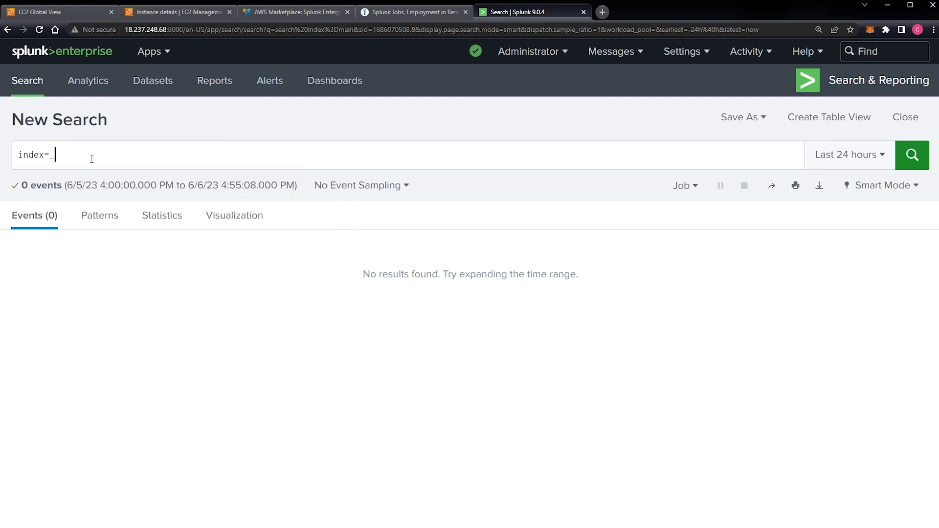
click(92, 158)
text(internal)
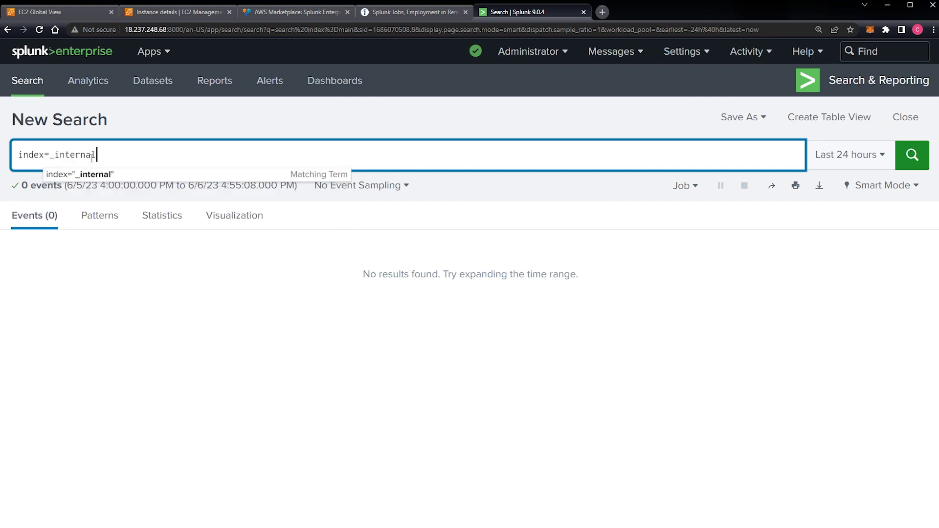
key(Return)
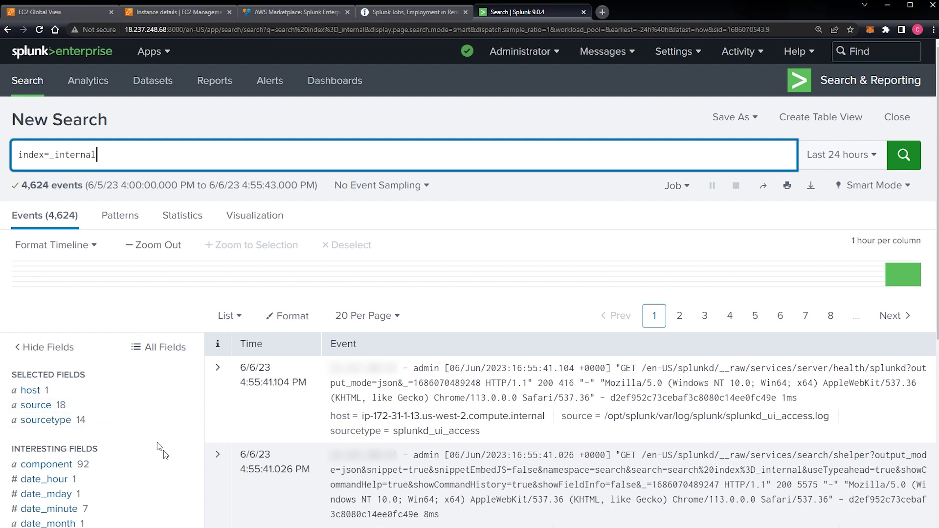
Step: Run terraform destroy in Command Prompt and review the plan to destroy 3 resources
key(alt+Tab)
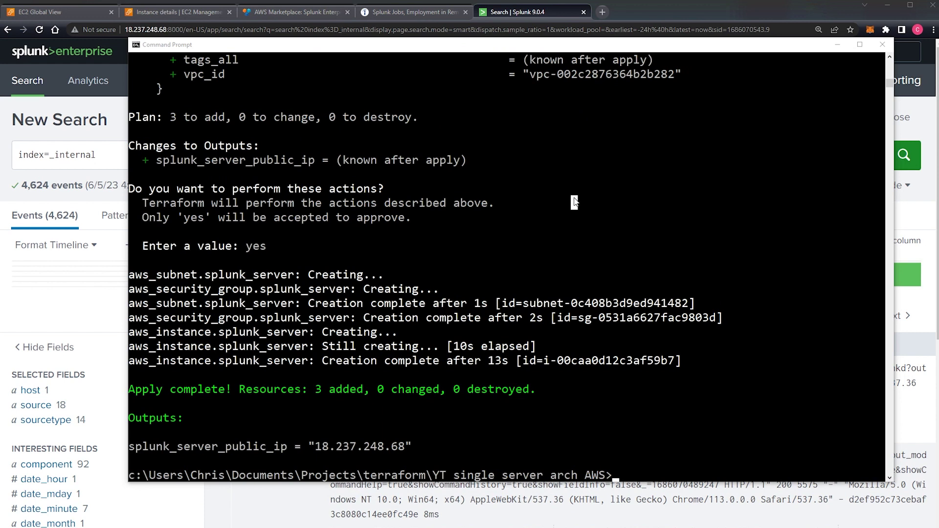
text(terraform destroy)
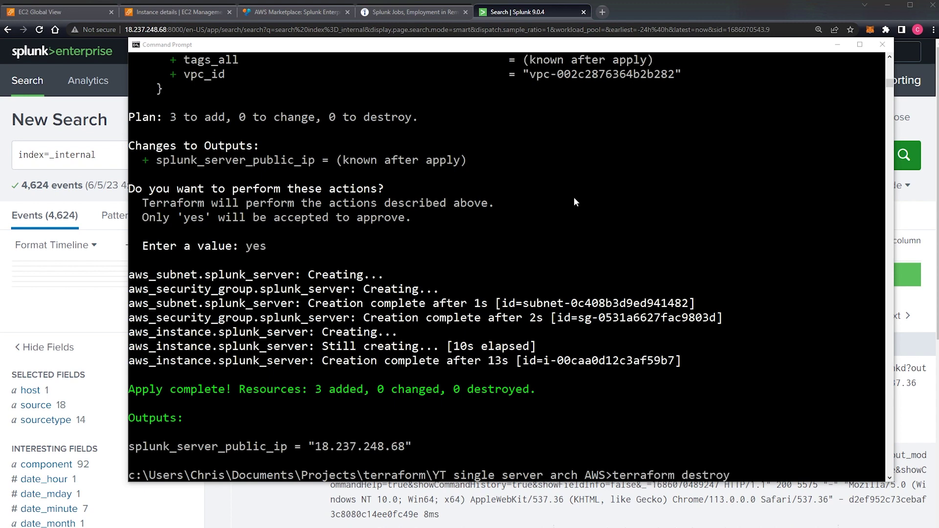
key(Return)
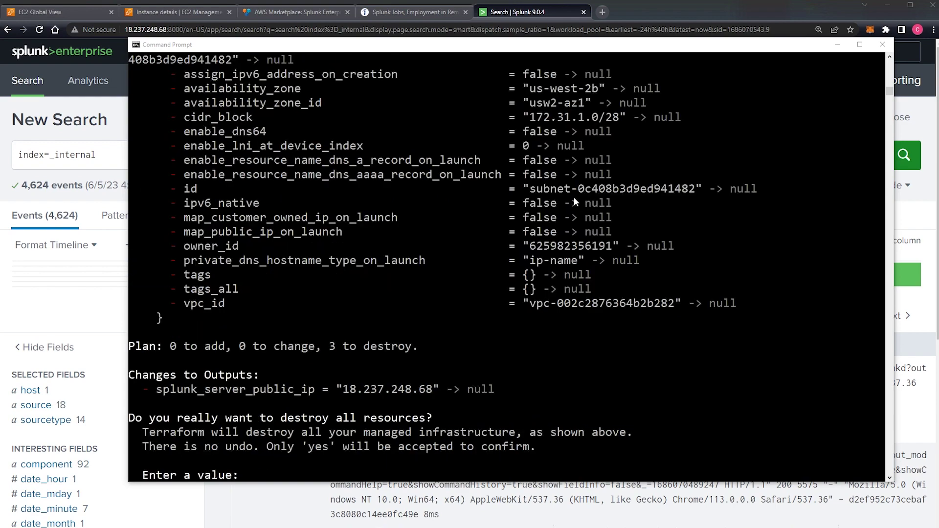
scroll(249, 367, up, 1)
scroll(249, 363, up, 2)
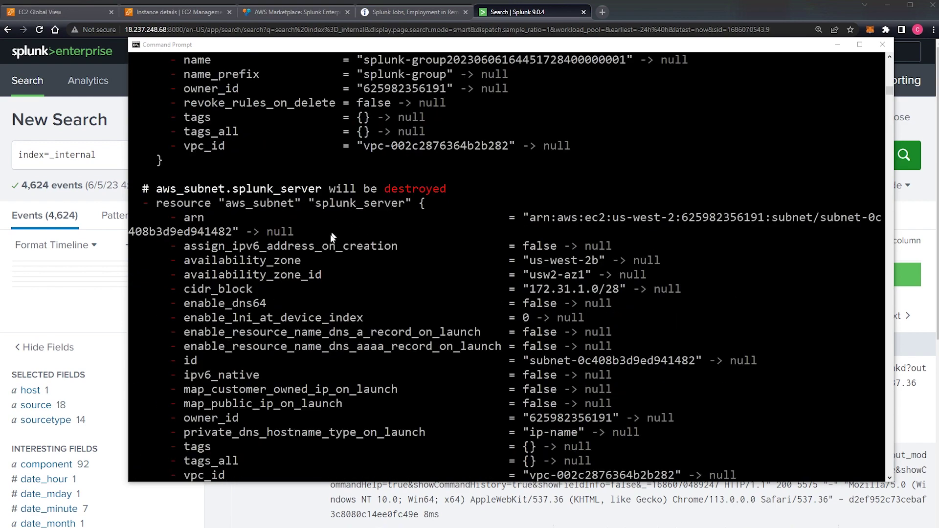
scroll(217, 256, up, 4)
scroll(222, 304, up, 20)
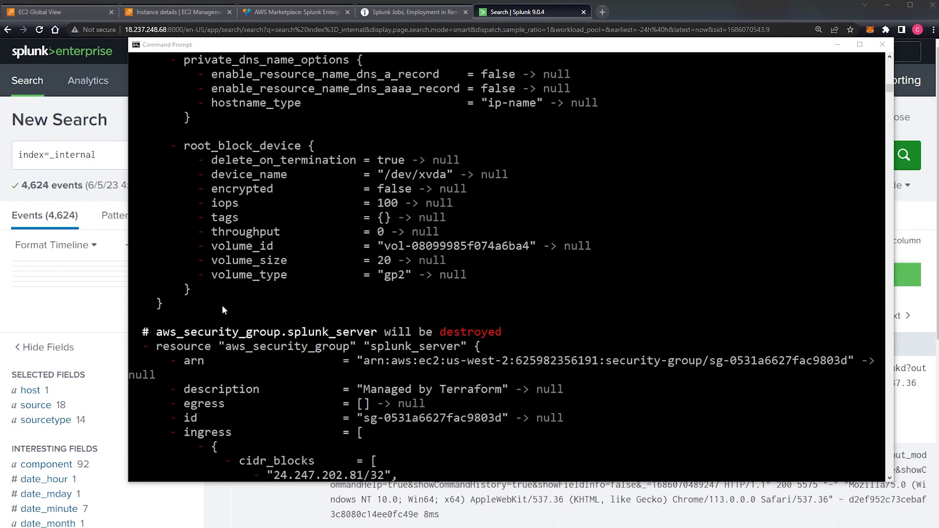
scroll(222, 305, down, 5)
scroll(222, 306, down, 20)
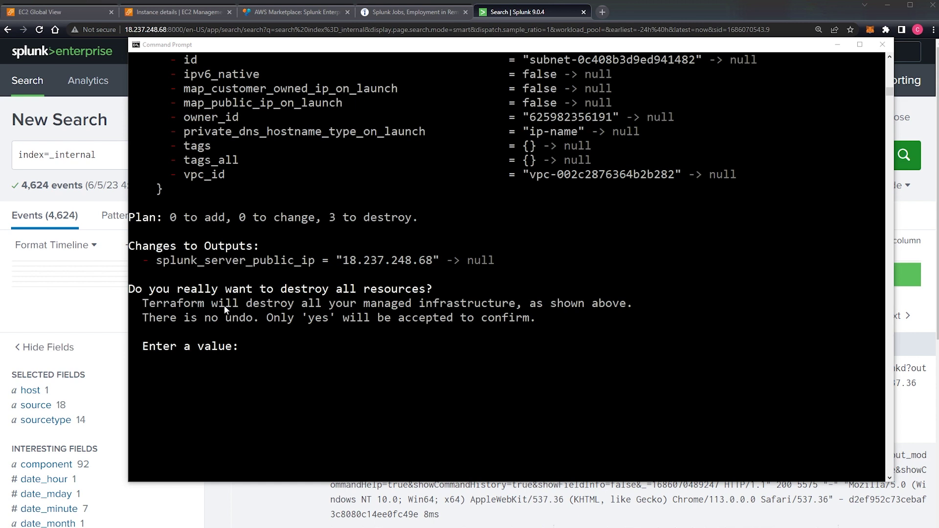
Step: Confirm the destroy with 'yes' so all 3 resources are removed, then check the Splunk page
text(yes)
key(Return)
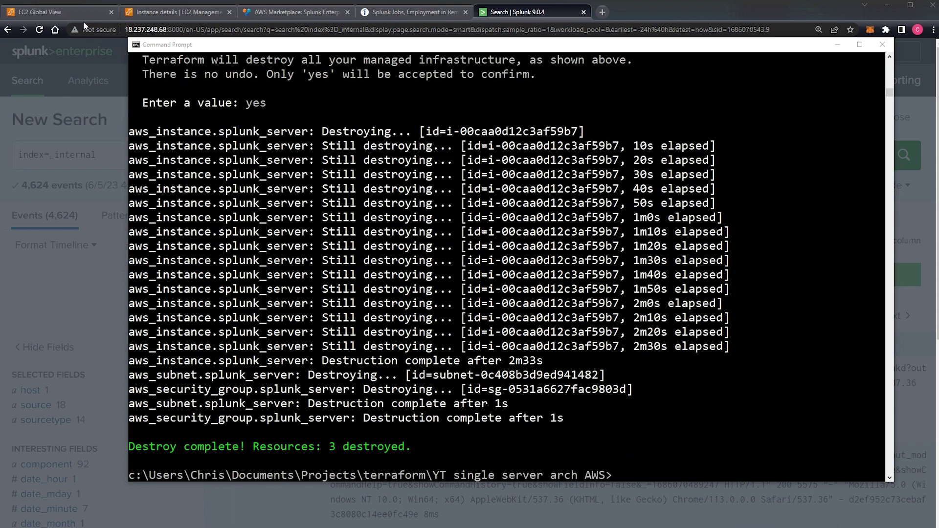
click(481, 14)
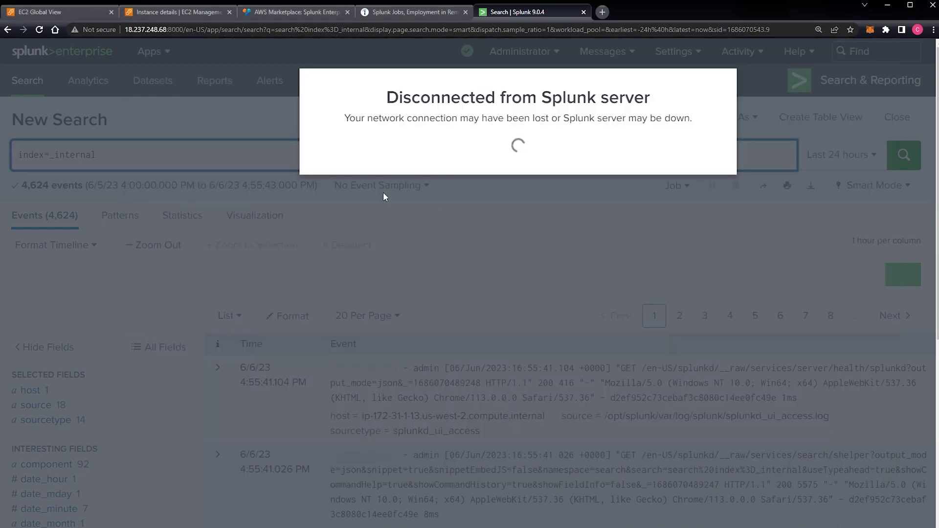